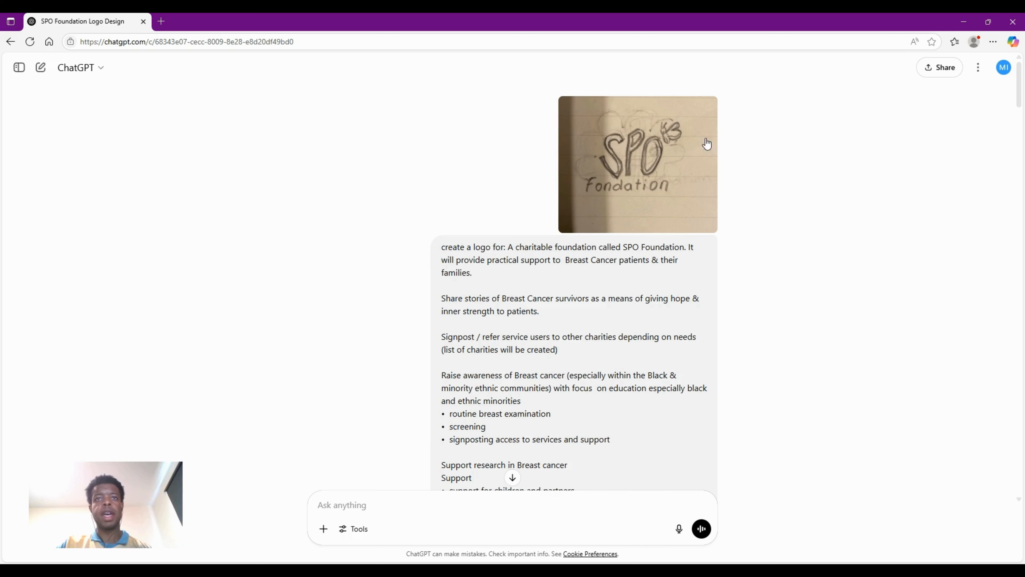
Step: Review the SPO Foundation logo prompt, its reference sketch and the generated logo, and check which chat tools are available
{"action": "scroll", "coordinate": [803, 219], "scroll_direction": "down", "scroll_amount": 3}
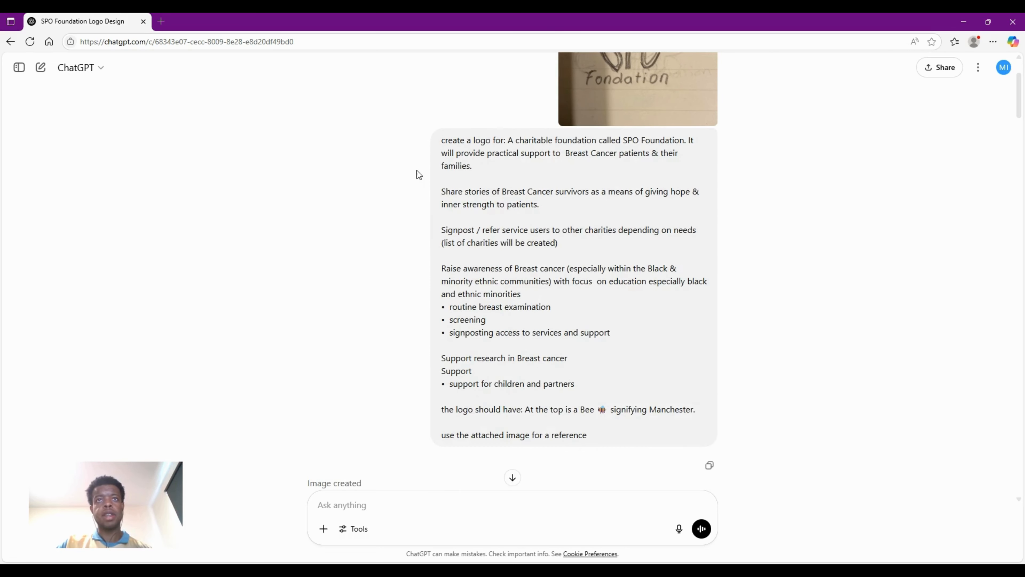
{"action": "scroll", "coordinate": [561, 206], "scroll_direction": "up", "scroll_amount": 2}
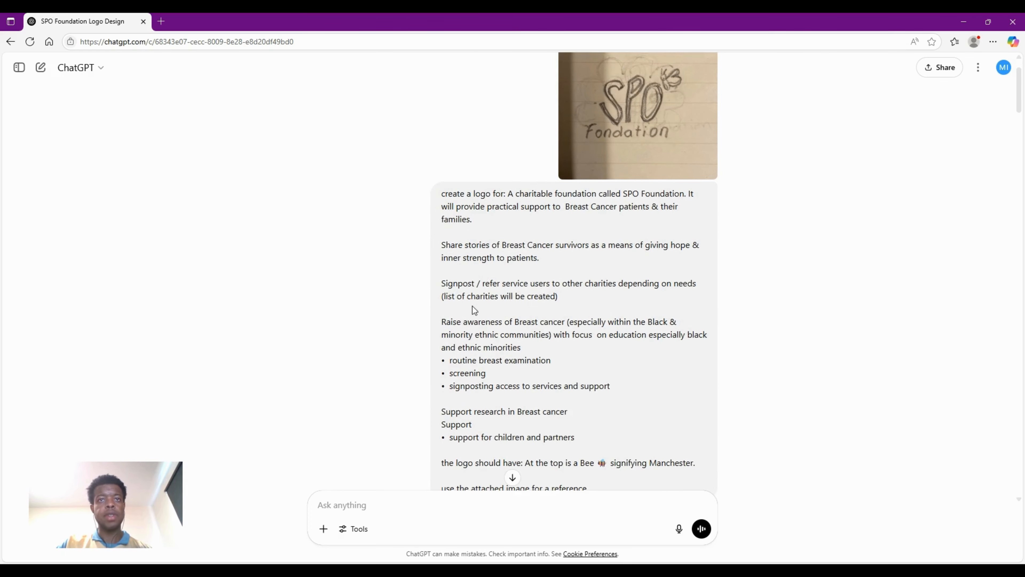
{"action": "scroll", "coordinate": [474, 310], "scroll_direction": "down", "scroll_amount": 8}
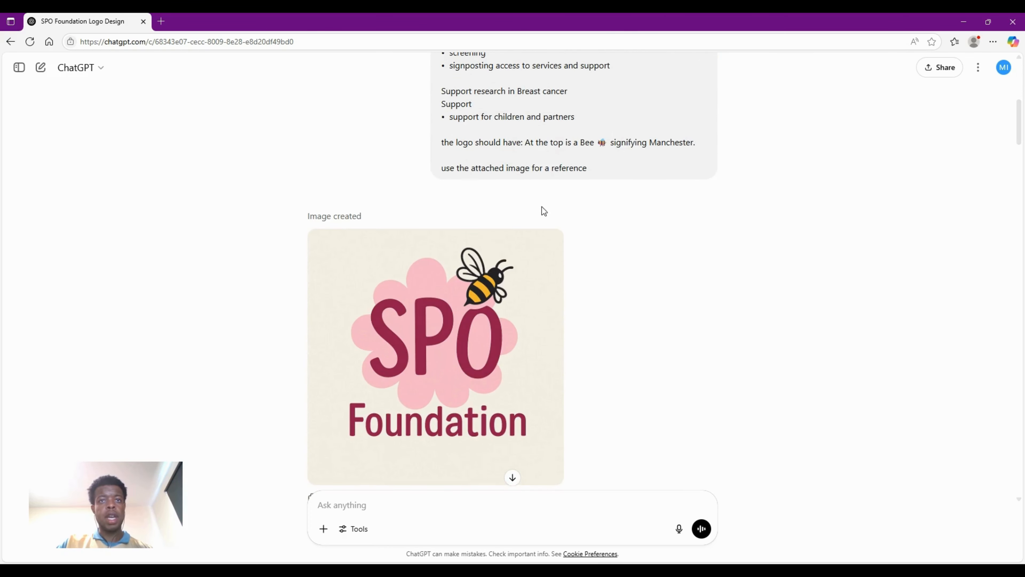
{"action": "scroll", "coordinate": [377, 176], "scroll_direction": "down", "scroll_amount": 1}
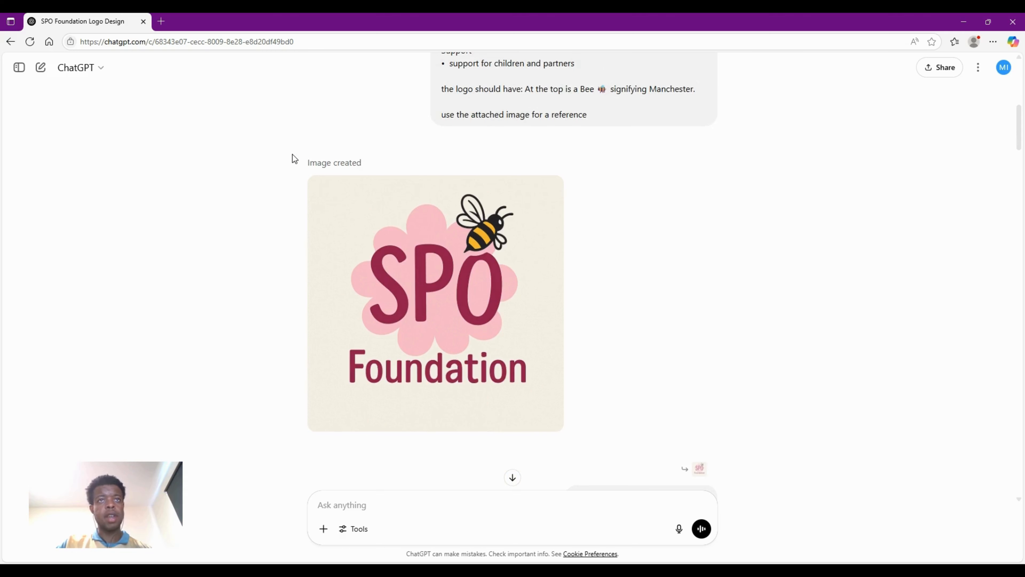
{"action": "left_click", "coordinate": [351, 529]}
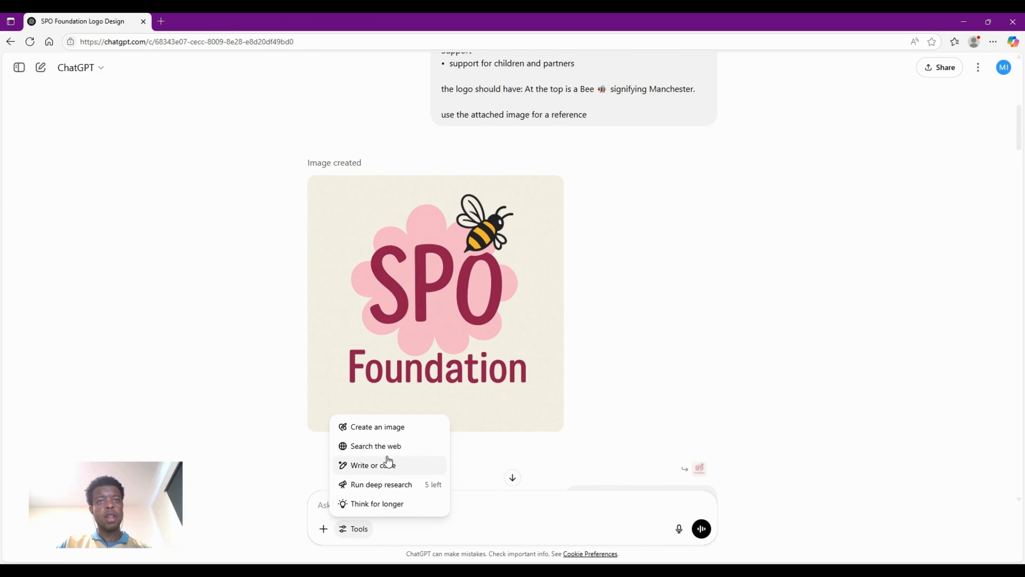
{"action": "left_click", "coordinate": [627, 265]}
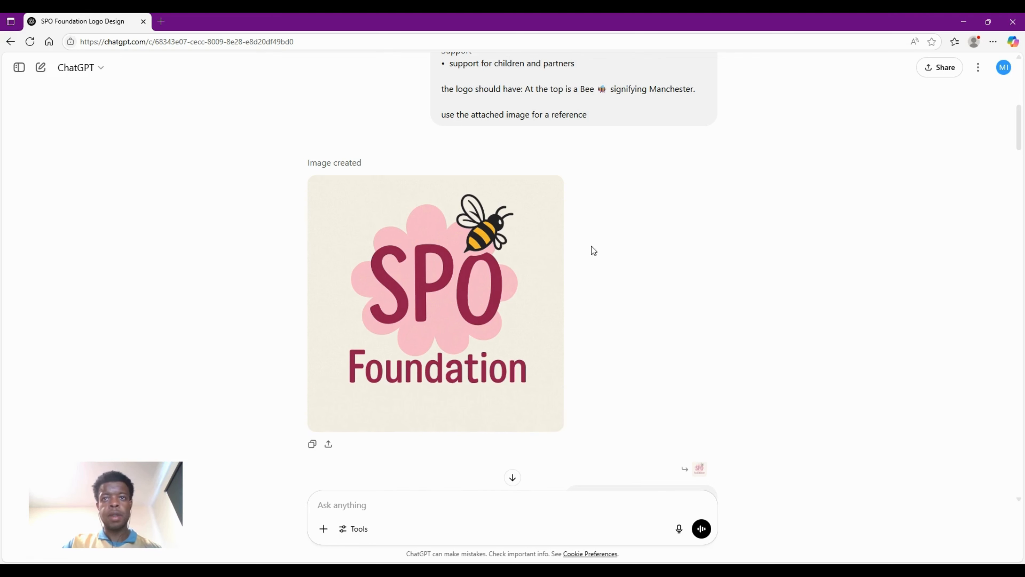
Step: Compare the generated logo with the pink flower, the version made without it, and the original pencil sketch and prompt
{"action": "scroll", "coordinate": [683, 305], "scroll_direction": "down", "scroll_amount": 2}
{"action": "scroll", "coordinate": [689, 305], "scroll_direction": "down", "scroll_amount": 1}
{"action": "scroll", "coordinate": [688, 305], "scroll_direction": "up", "scroll_amount": 3}
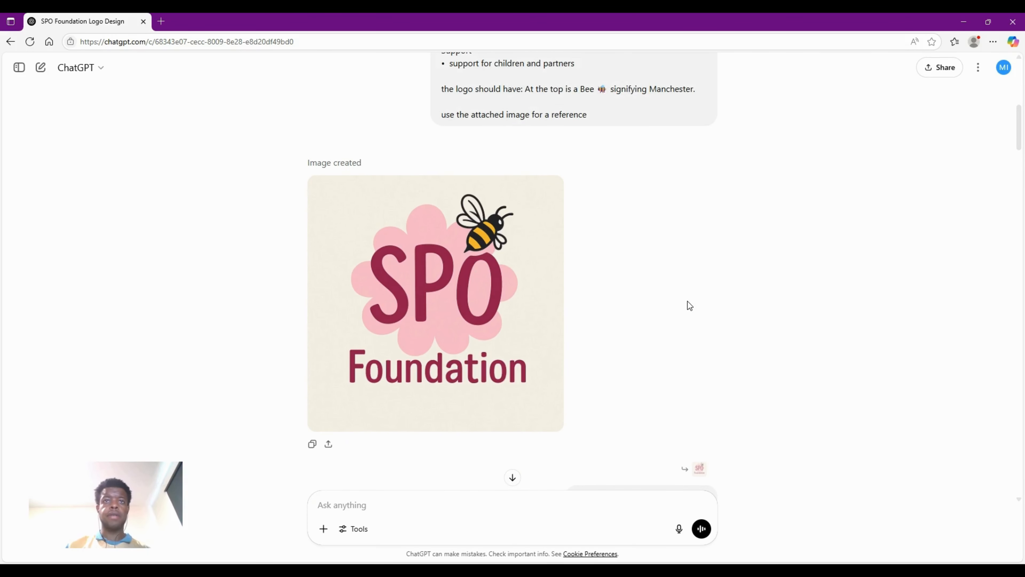
{"action": "mouse_move", "coordinate": [493, 292]}
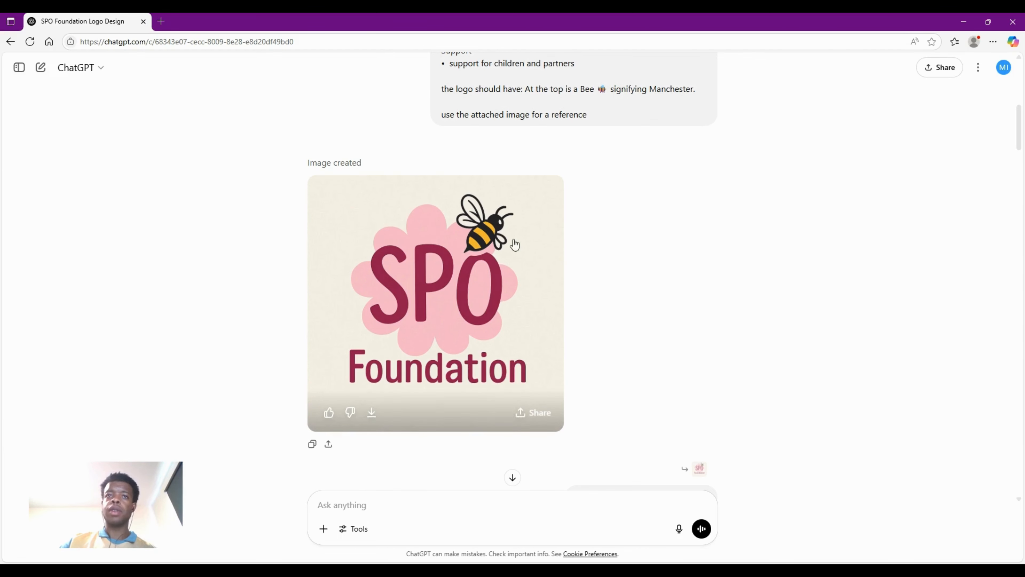
{"action": "scroll", "coordinate": [579, 234], "scroll_direction": "down", "scroll_amount": 1}
{"action": "scroll", "coordinate": [574, 239], "scroll_direction": "down", "scroll_amount": 2}
{"action": "scroll", "coordinate": [547, 250], "scroll_direction": "up", "scroll_amount": 3}
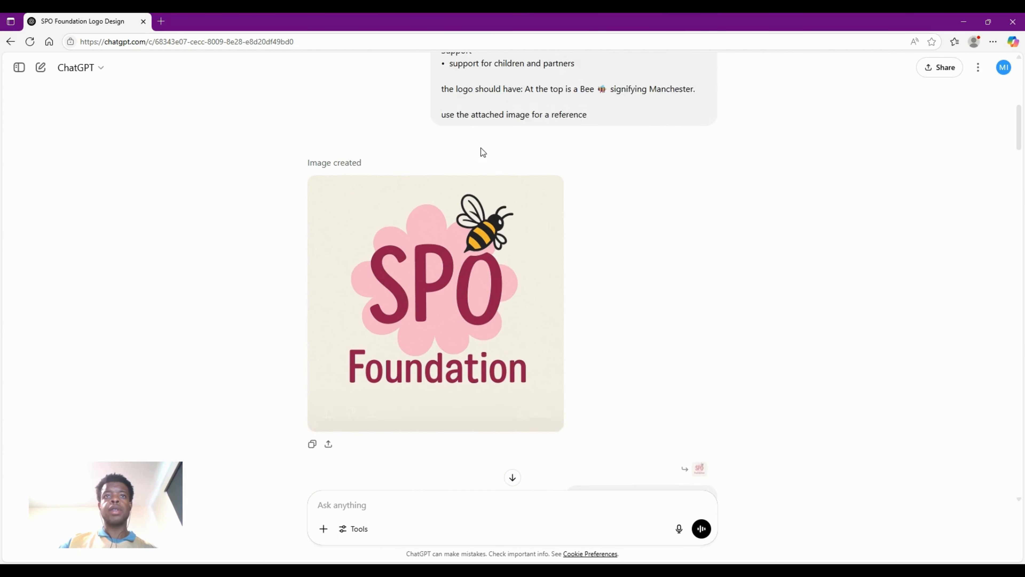
{"action": "scroll", "coordinate": [474, 202], "scroll_direction": "down", "scroll_amount": 3}
{"action": "scroll", "coordinate": [476, 204], "scroll_direction": "down", "scroll_amount": 1}
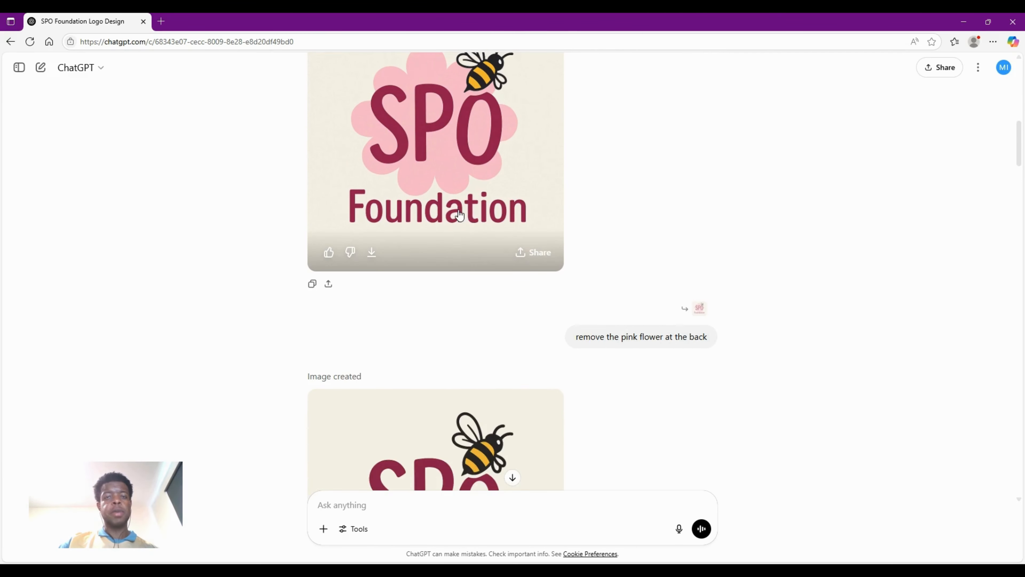
{"action": "scroll", "coordinate": [476, 205], "scroll_direction": "down", "scroll_amount": 3}
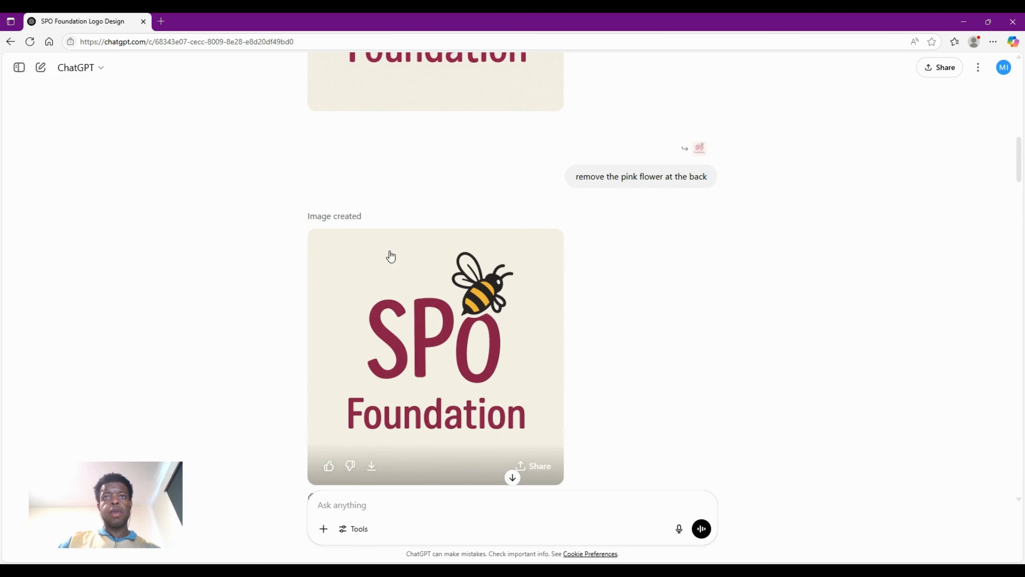
{"action": "scroll", "coordinate": [616, 180], "scroll_direction": "up", "scroll_amount": 10}
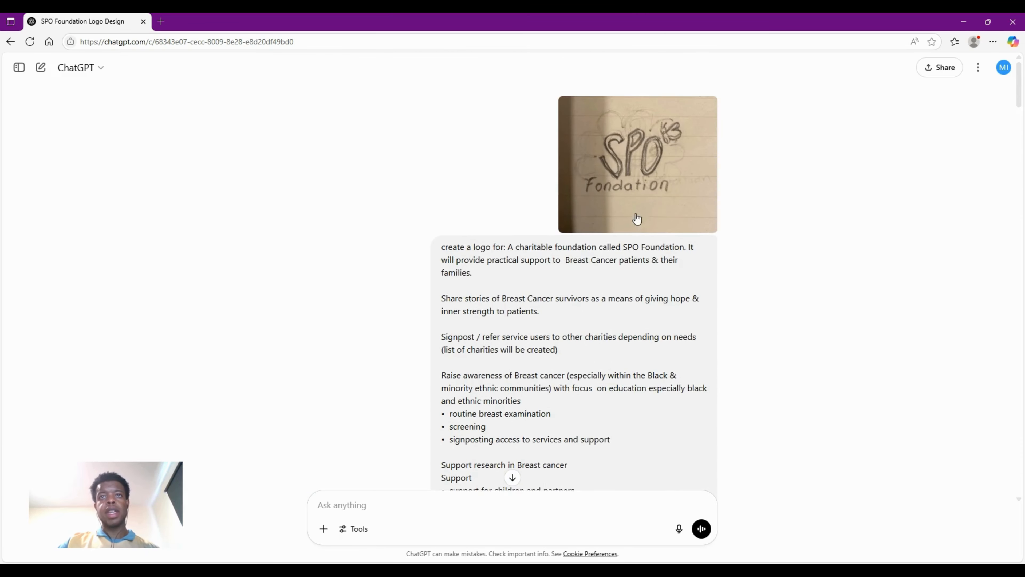
{"action": "scroll", "coordinate": [425, 243], "scroll_direction": "down", "scroll_amount": 9}
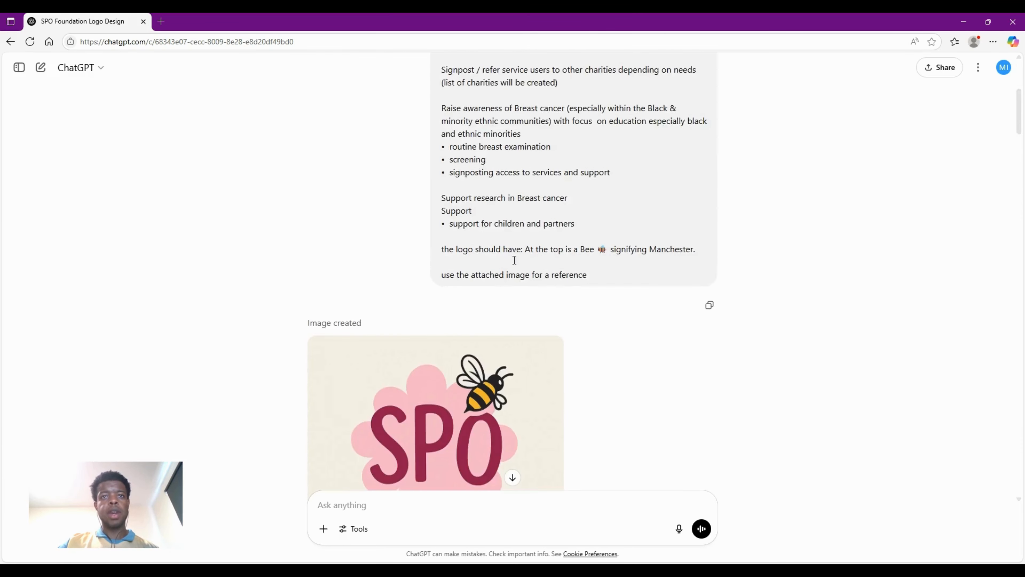
{"action": "scroll", "coordinate": [425, 242], "scroll_direction": "down", "scroll_amount": 9}
{"action": "scroll", "coordinate": [508, 212], "scroll_direction": "up", "scroll_amount": 4}
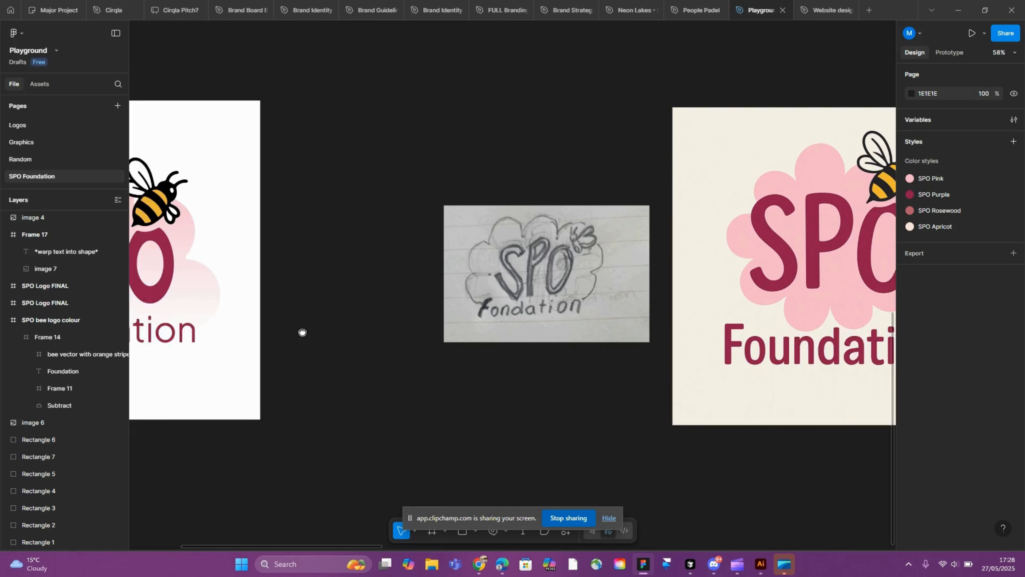
Step: Examine the logo development on the SPO Foundation page in Figma, from the flower sketch to the heart-shaped sketch and warped SP lettering
{"action": "scroll", "coordinate": [302, 331], "scroll_direction": "right", "scroll_amount": 5}
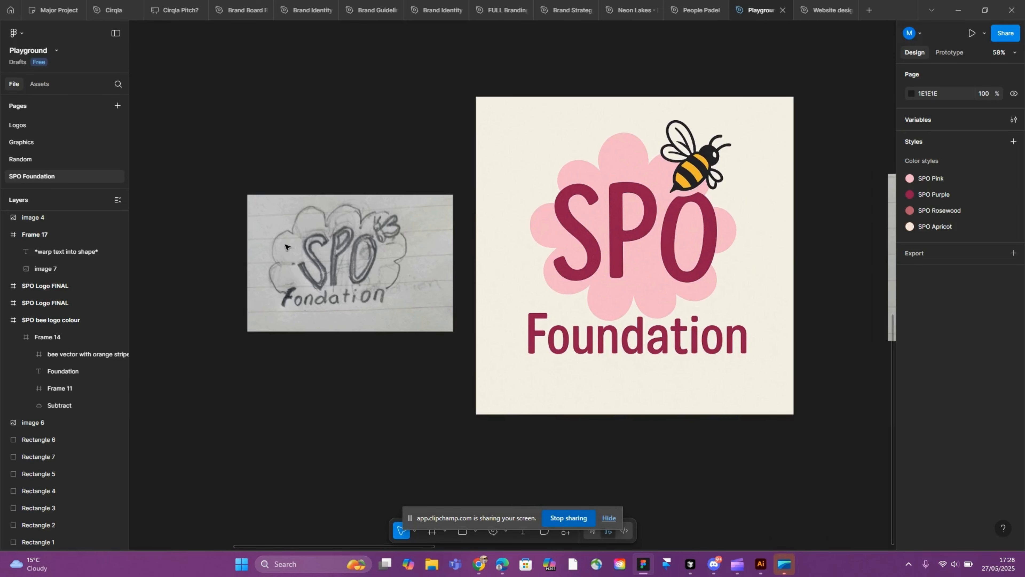
{"action": "scroll", "coordinate": [254, 345], "scroll_direction": "right", "scroll_amount": 3}
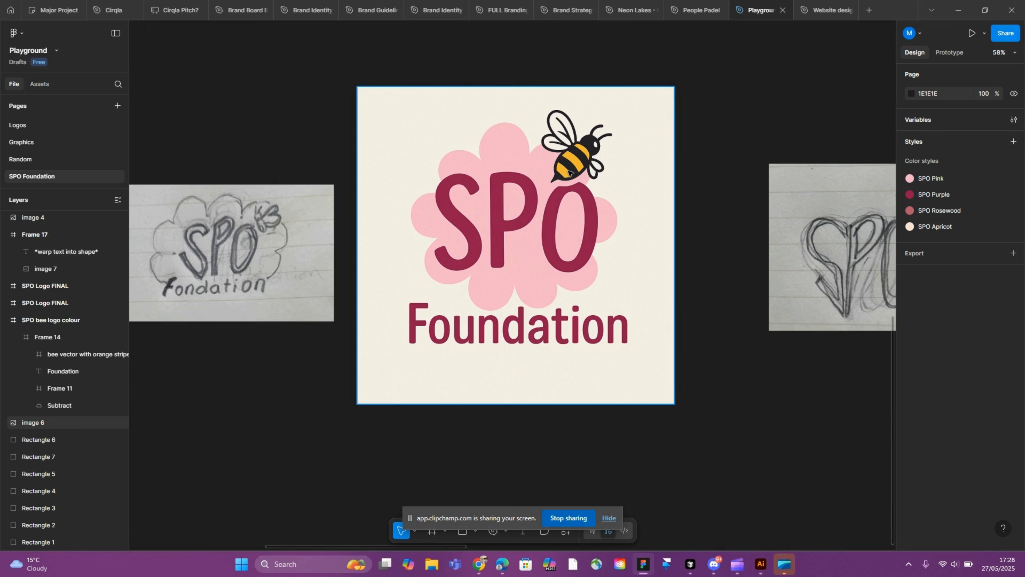
{"action": "left_click_drag", "start_coordinate": [706, 254], "coordinate": [382, 265]}
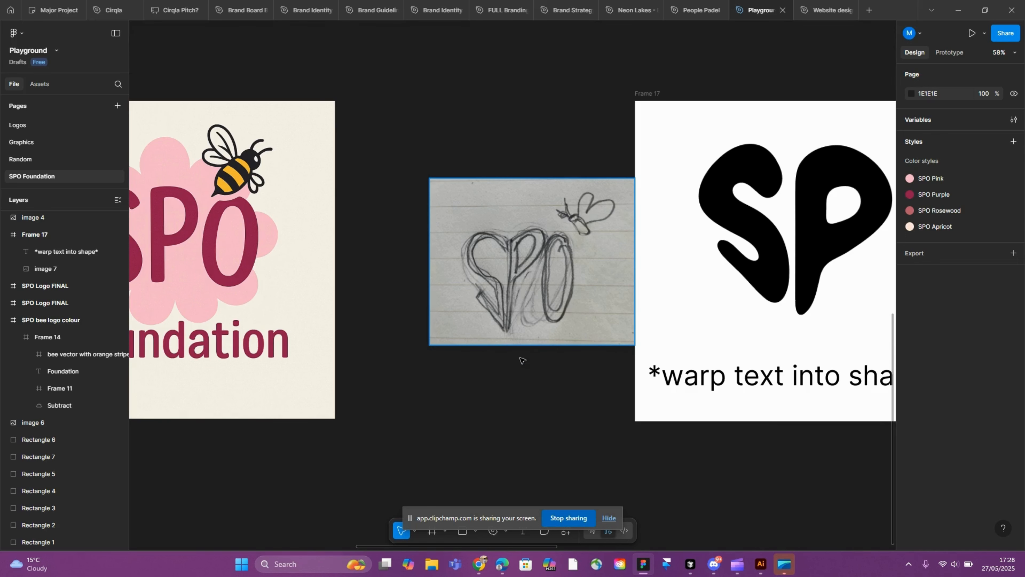
{"action": "left_click_drag", "start_coordinate": [522, 359], "coordinate": [359, 359]}
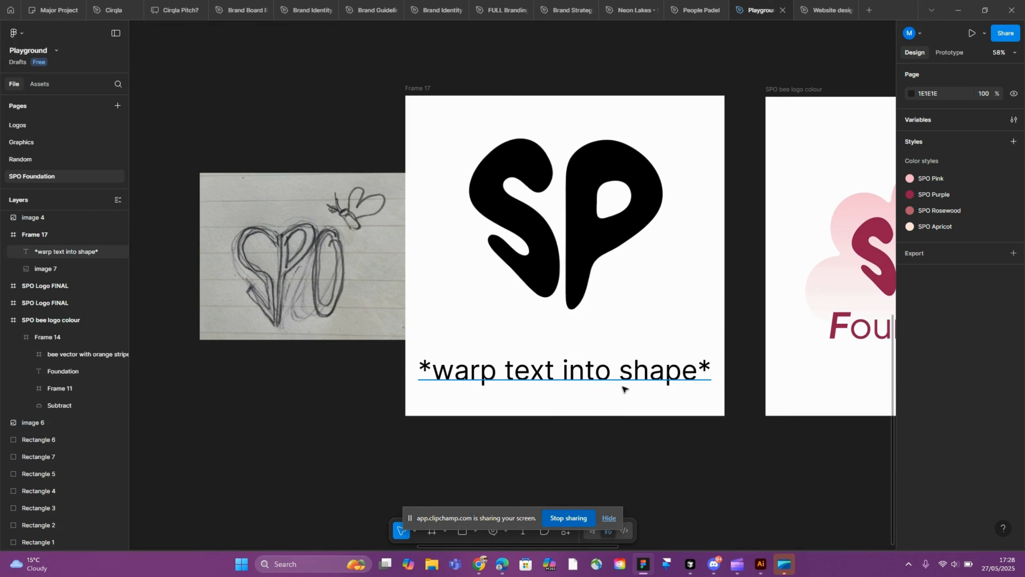
{"action": "mouse_move", "coordinate": [676, 395]}
{"action": "left_mouse_down"}
{"action": "mouse_move", "coordinate": [441, 396]}
{"action": "mouse_move", "coordinate": [622, 409]}
{"action": "left_mouse_up"}
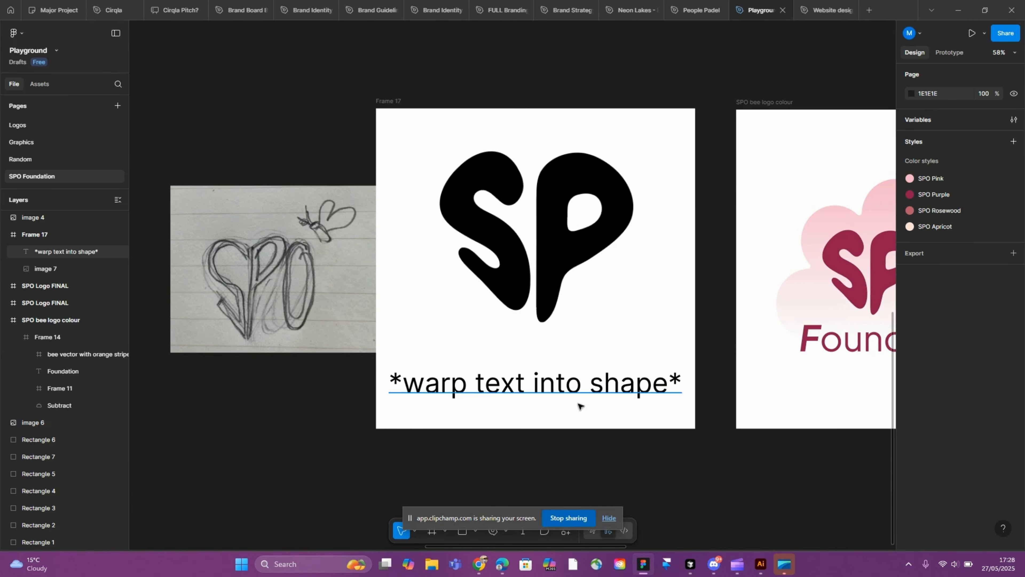
{"action": "left_click_drag", "start_coordinate": [632, 401], "coordinate": [341, 402]}
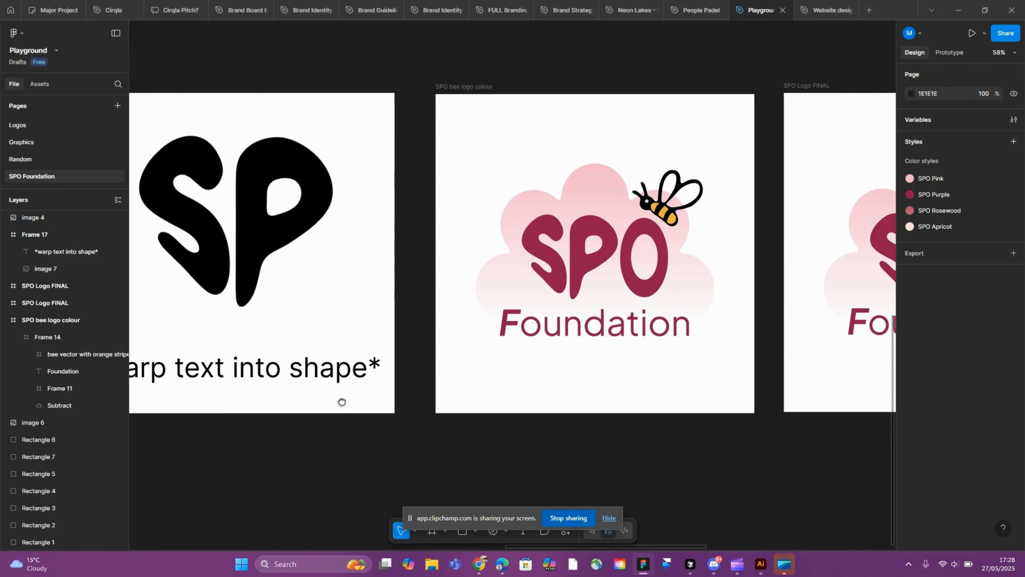
Step: Inspect the SPO bee logo colour frame, looking closely at the bee, the lettering and the gradient flower shape
{"action": "left_click", "coordinate": [481, 185]}
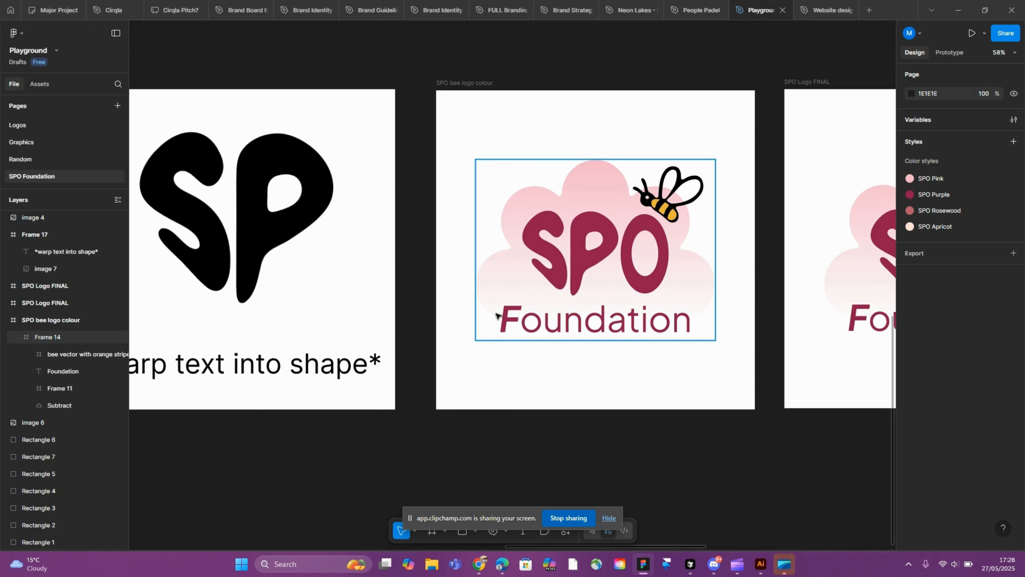
{"action": "left_click_drag", "start_coordinate": [718, 342], "coordinate": [689, 379]}
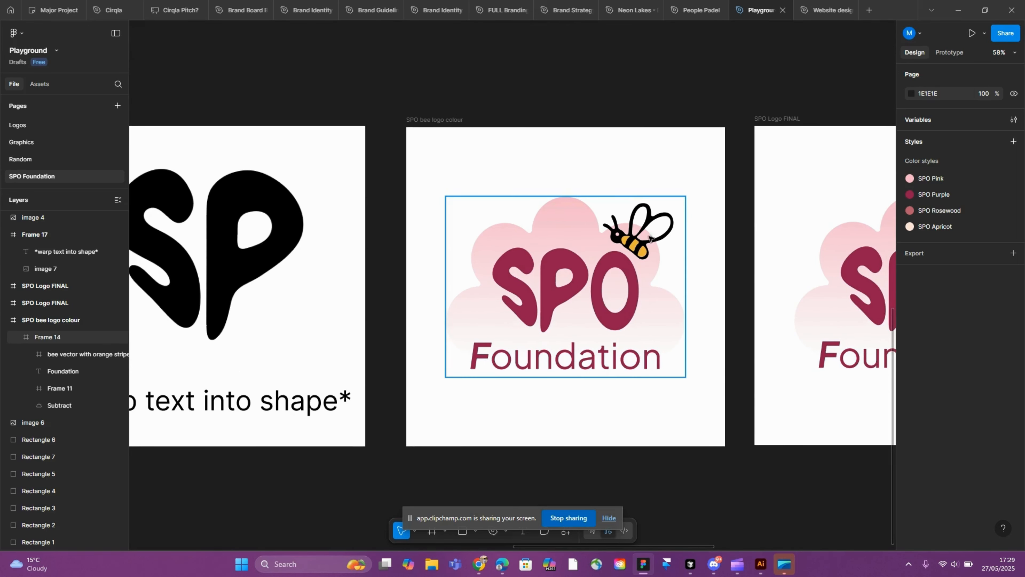
{"action": "scroll", "coordinate": [657, 243], "scroll_direction": "up", "scroll_amount": 5}
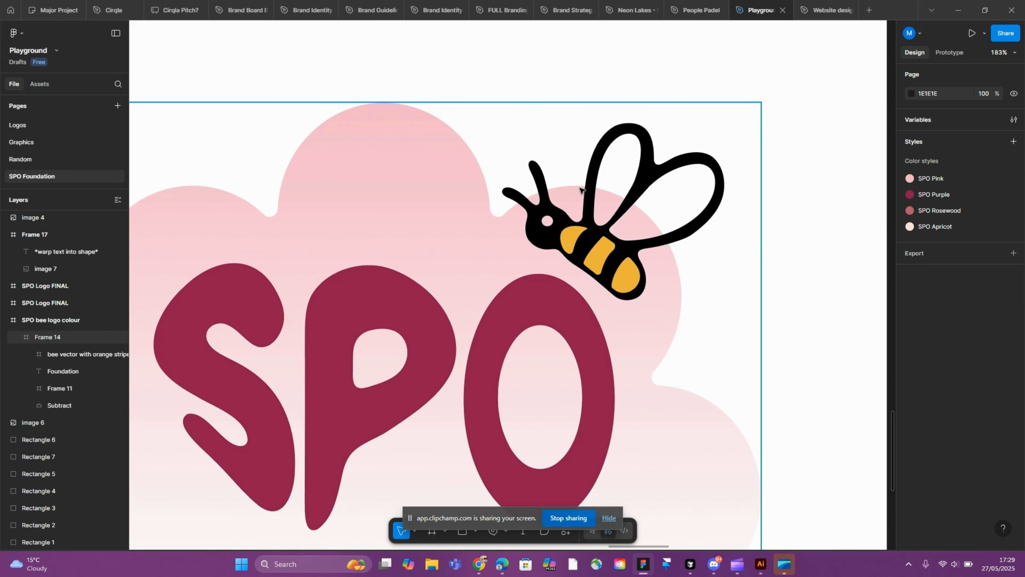
{"action": "scroll", "coordinate": [598, 217], "scroll_direction": "down", "scroll_amount": 3}
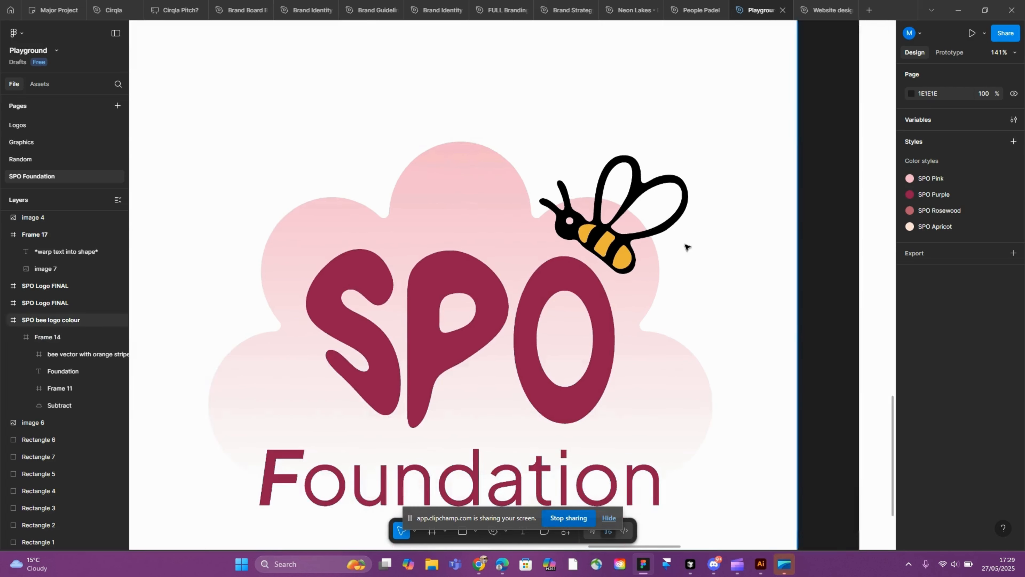
{"action": "scroll", "coordinate": [686, 246], "scroll_direction": "down", "scroll_amount": 5}
{"action": "scroll", "coordinate": [653, 334], "scroll_direction": "right", "scroll_amount": 6}
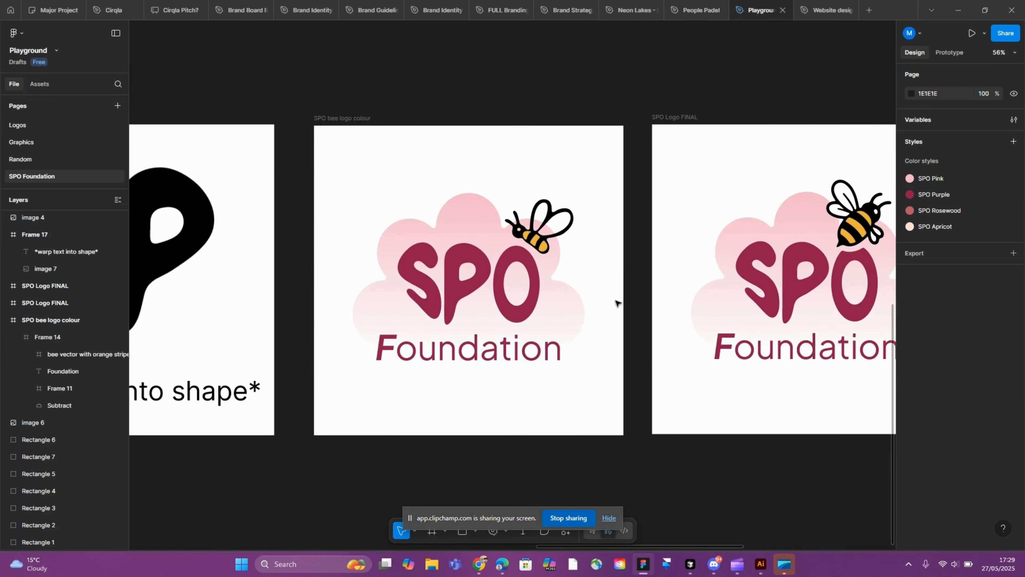
Step: Compare the bee in the SPO Logo FINAL frame with the SPO bee logo colour frame and the AI-generated logo
{"action": "left_click_drag", "start_coordinate": [476, 316], "coordinate": [464, 316]}
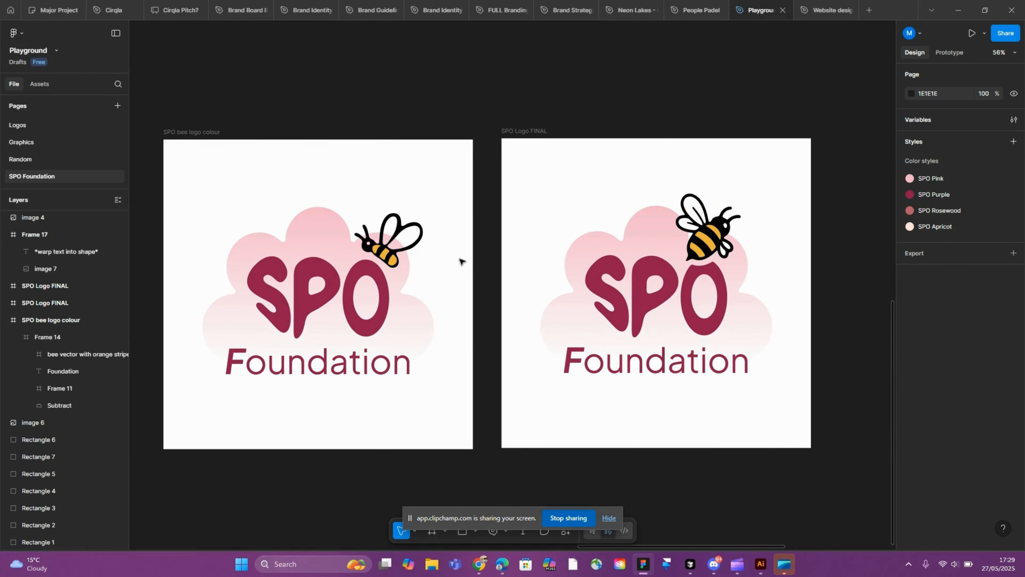
{"action": "scroll", "coordinate": [460, 259], "scroll_direction": "right", "scroll_amount": 4}
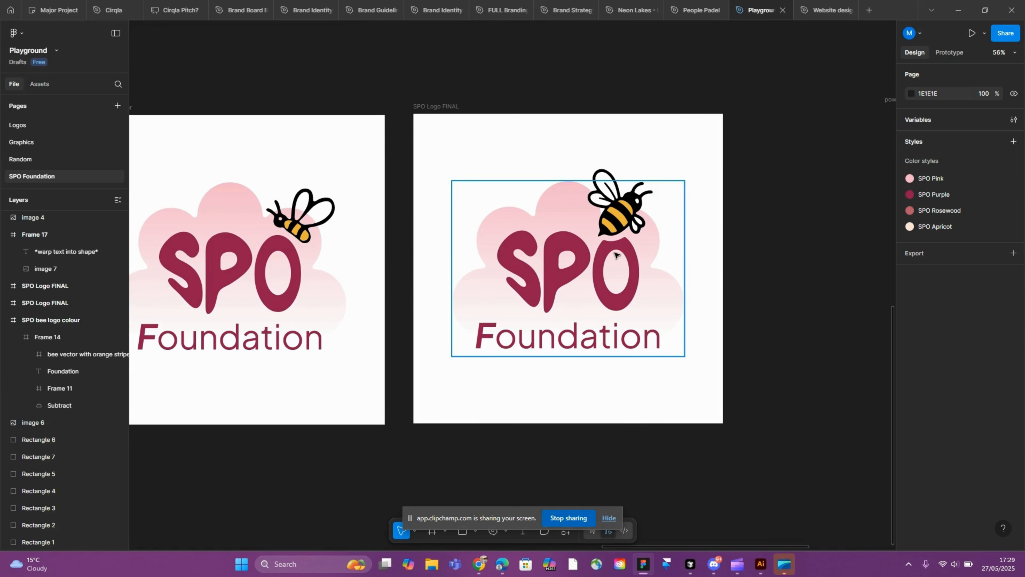
{"action": "scroll", "coordinate": [615, 255], "scroll_direction": "left", "scroll_amount": 10}
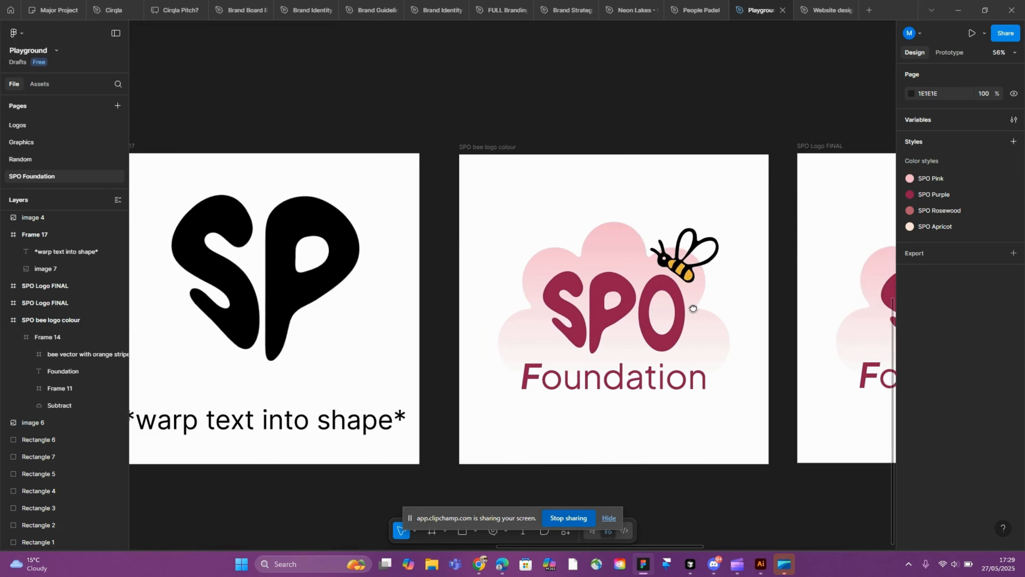
{"action": "scroll", "coordinate": [693, 308], "scroll_direction": "left", "scroll_amount": 20}
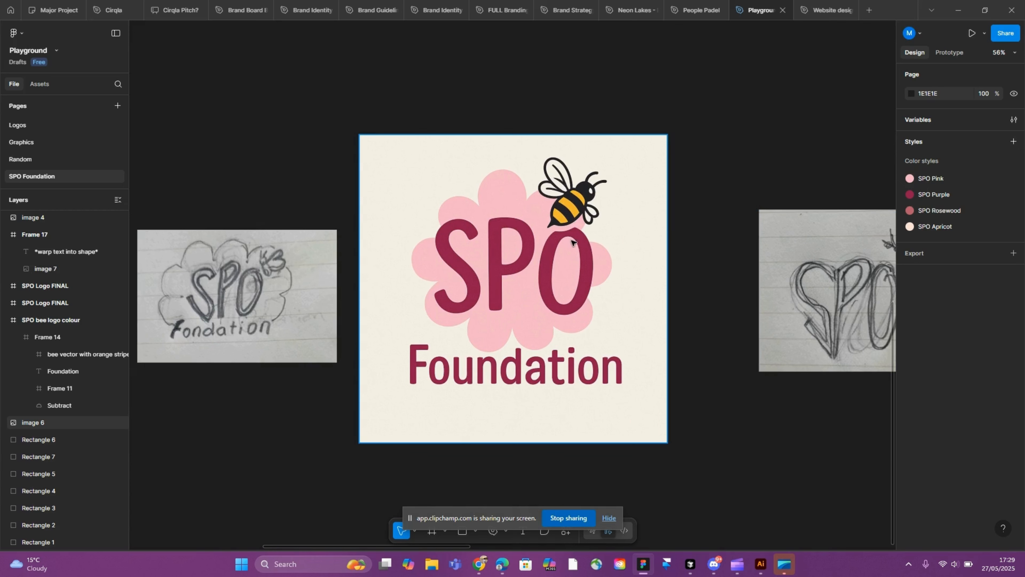
{"action": "scroll", "coordinate": [644, 283], "scroll_direction": "down", "scroll_amount": 3}
{"action": "scroll", "coordinate": [606, 283], "scroll_direction": "right", "scroll_amount": 15}
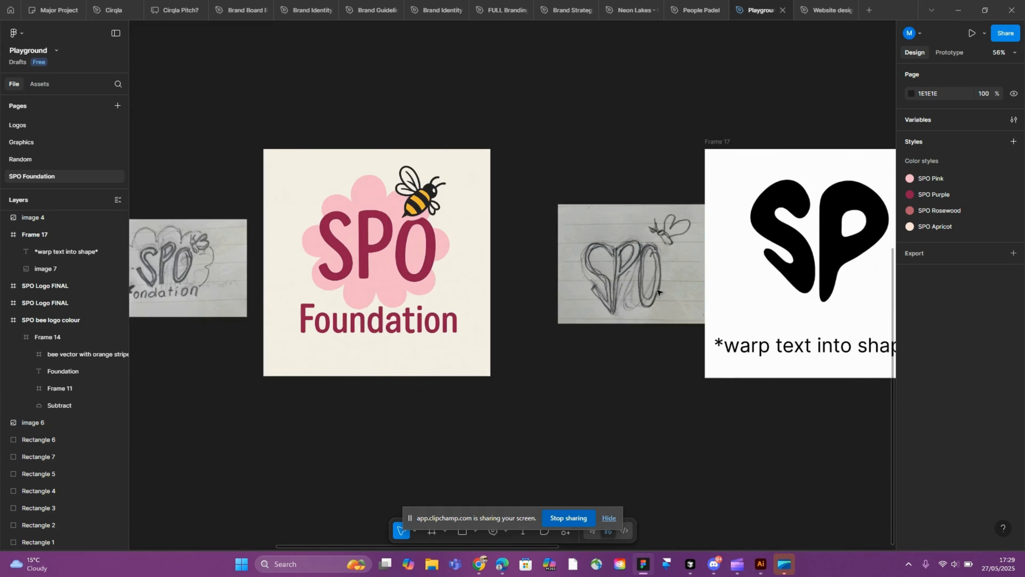
{"action": "scroll", "coordinate": [537, 284], "scroll_direction": "right", "scroll_amount": 8}
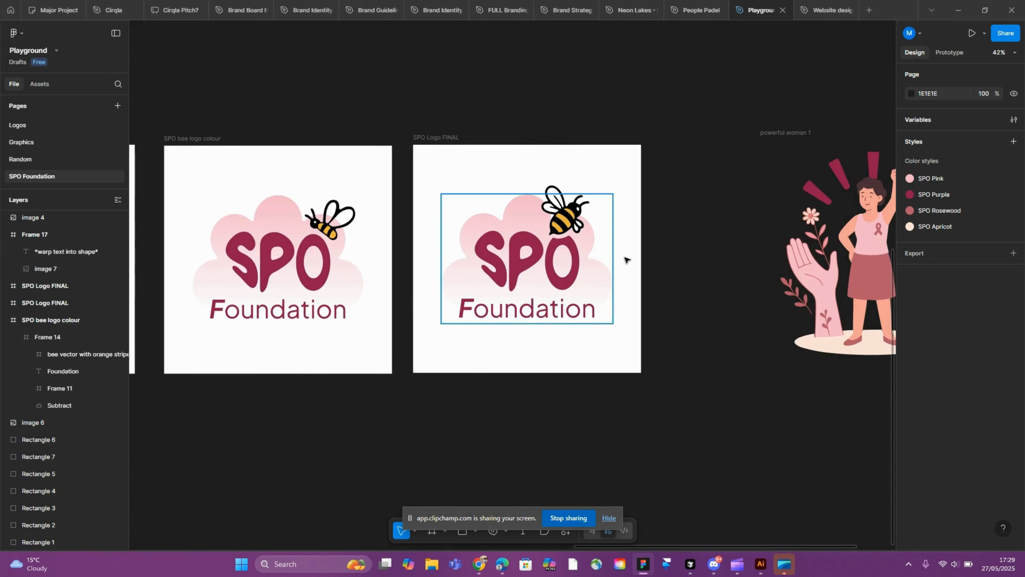
Step: Switch to Illustrator, apply Image Trace to the cropped bee image, and enter isolation mode on the tracing
{"action": "left_click", "coordinate": [761, 564]}
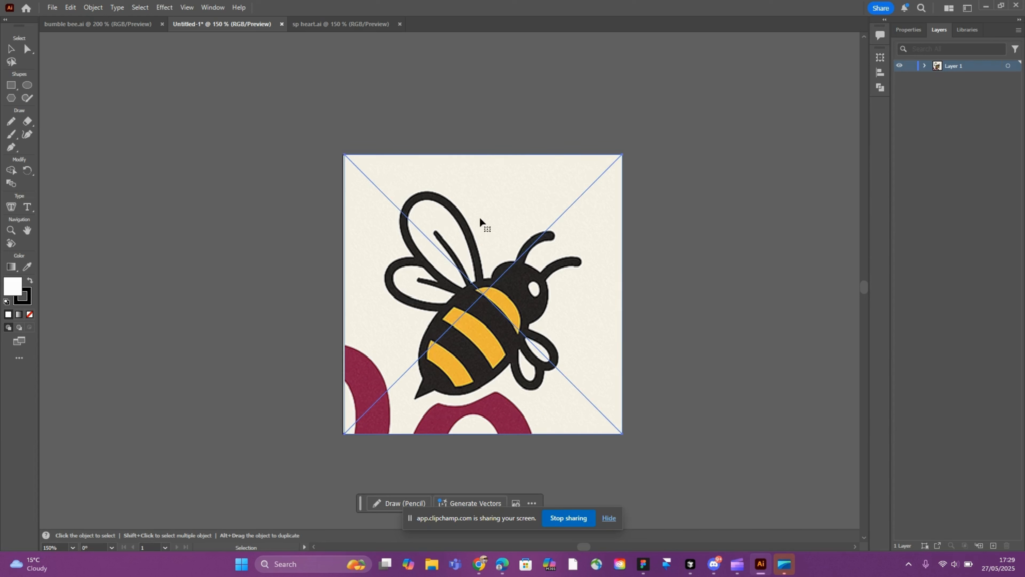
{"action": "left_click", "coordinate": [438, 386]}
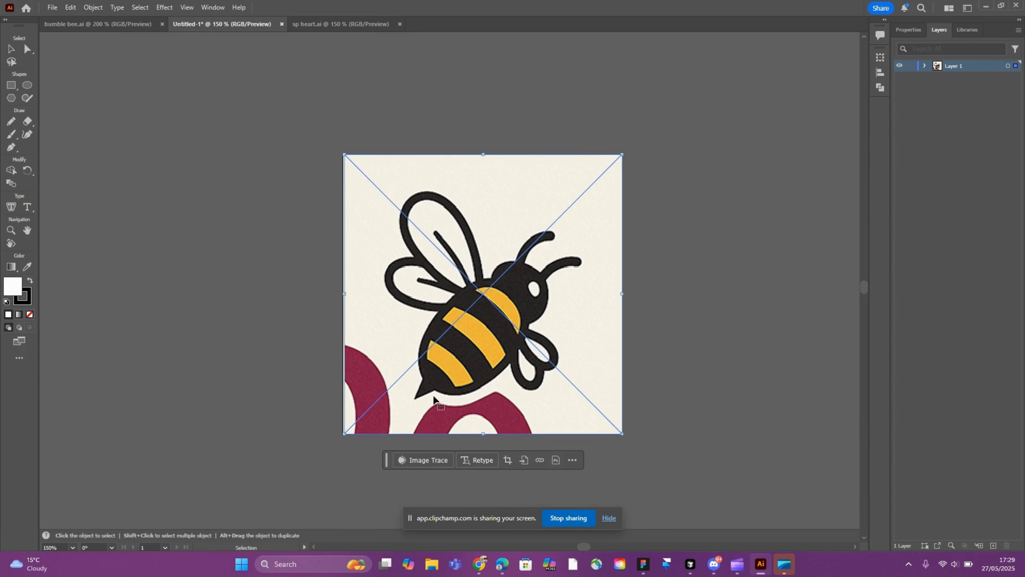
{"action": "left_click", "coordinate": [433, 461]}
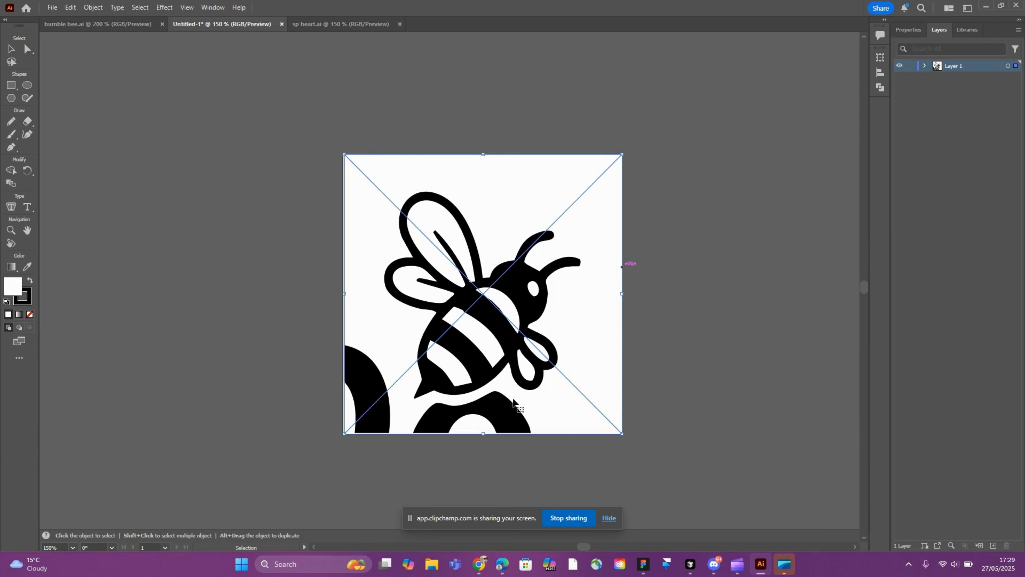
{"action": "double_click", "coordinate": [472, 411]}
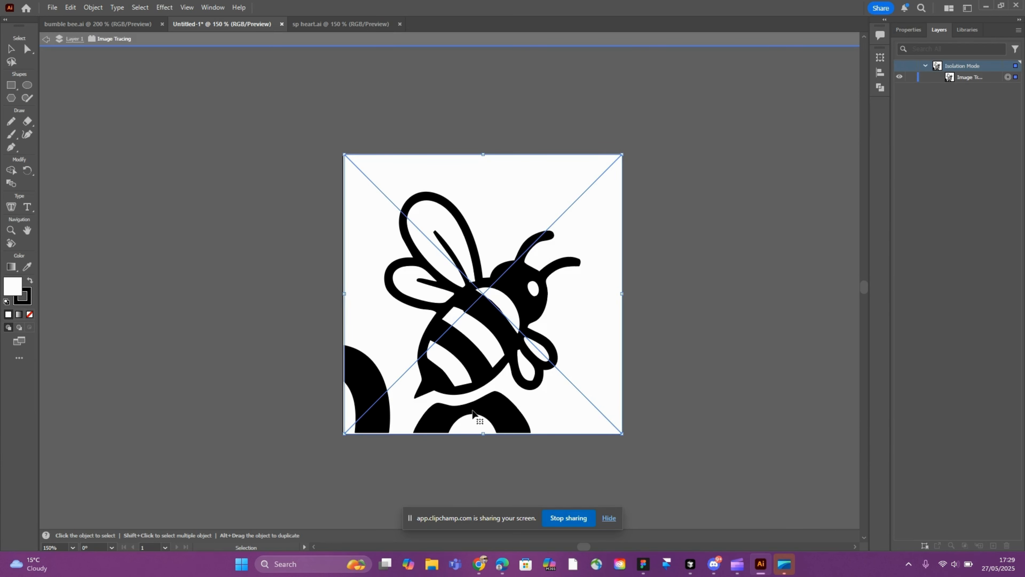
Step: Exit isolation mode and expand the bee's image tracing into editable shapes with Object and Fill enabled
{"action": "double_click", "coordinate": [527, 454]}
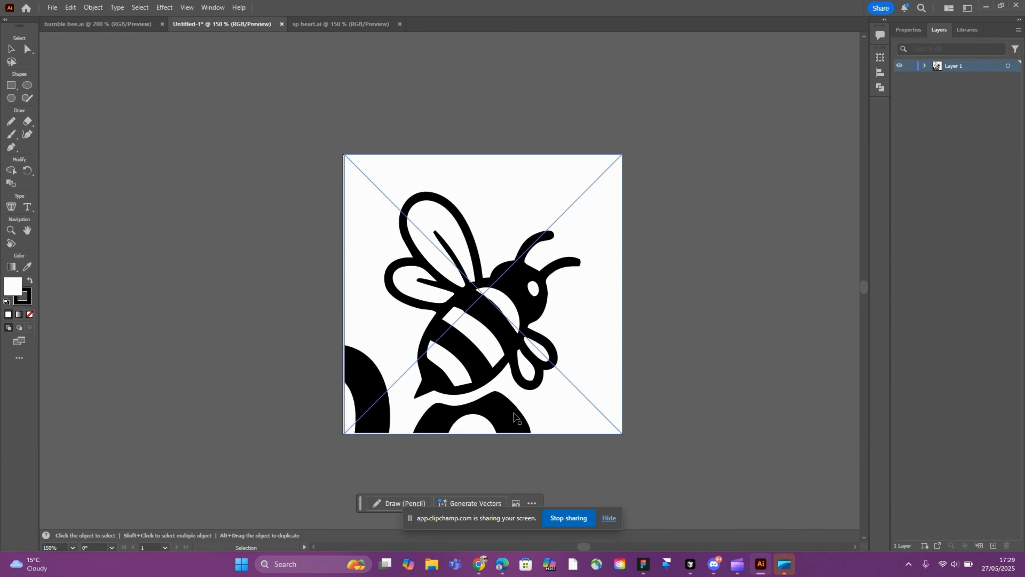
{"action": "left_click", "coordinate": [504, 419]}
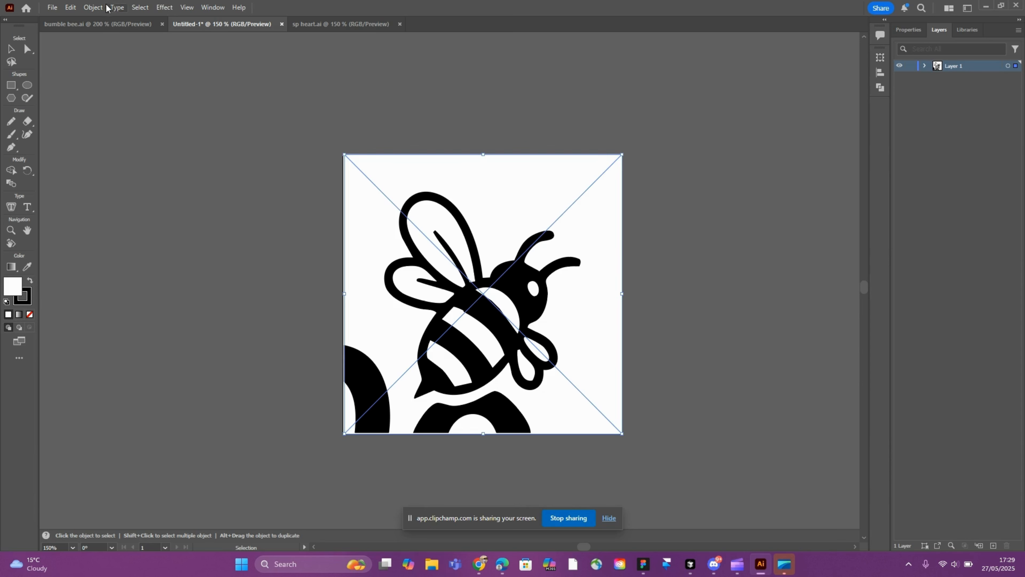
{"action": "left_click", "coordinate": [93, 8]}
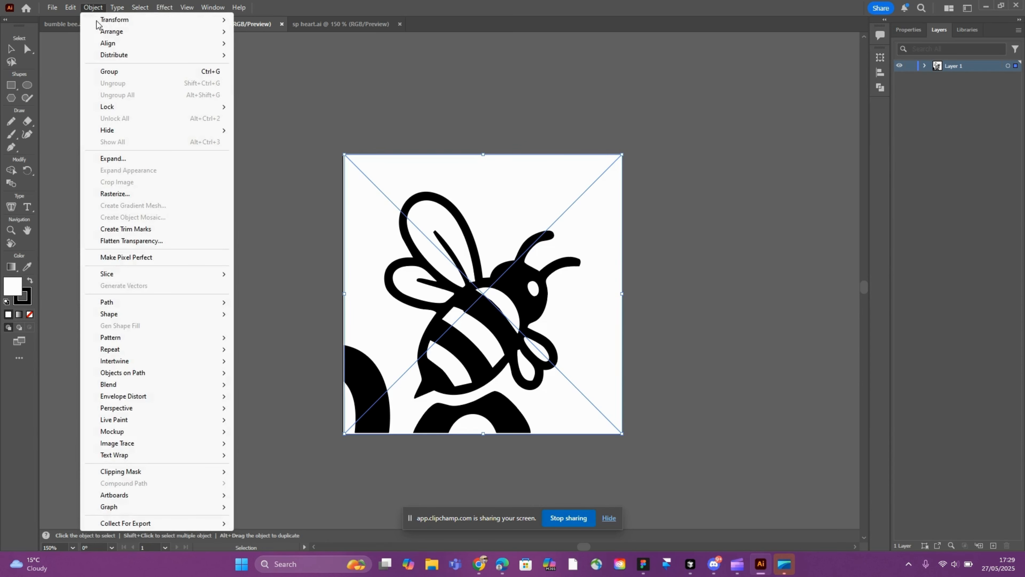
{"action": "left_click", "coordinate": [134, 159]}
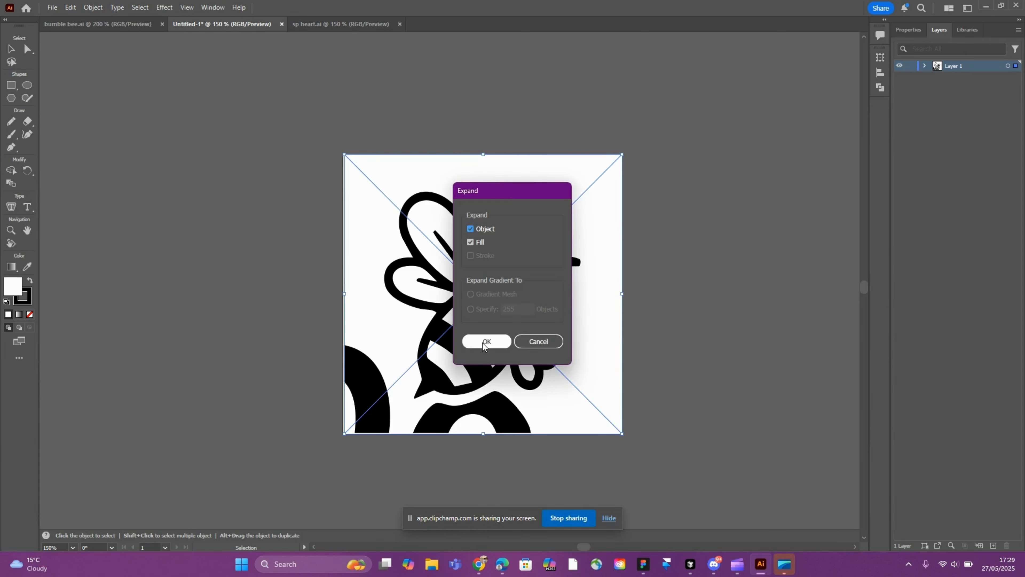
{"action": "left_click", "coordinate": [484, 343]}
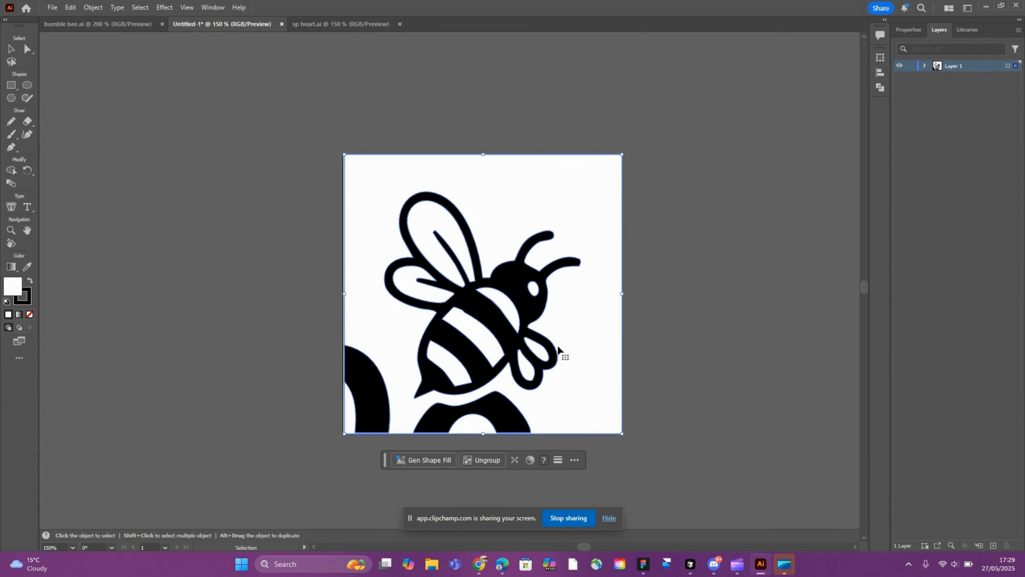
Step: Isolate the expanded group and delete the two black letter fragments beneath and beside the bee
{"action": "left_click", "coordinate": [612, 387]}
{"action": "double_click", "coordinate": [504, 409]}
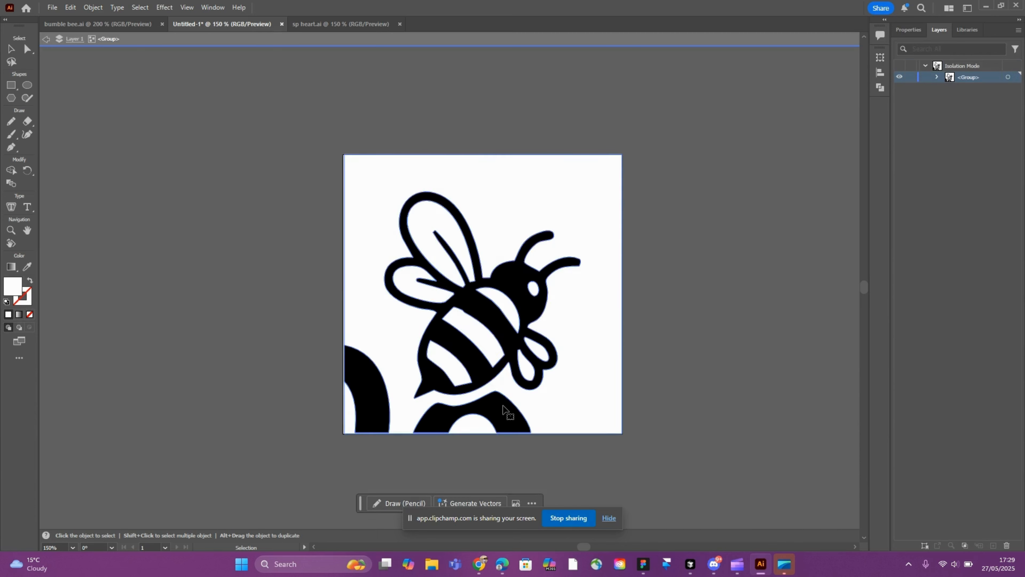
{"action": "left_click", "coordinate": [504, 409]}
{"action": "key", "text": "Delete"}
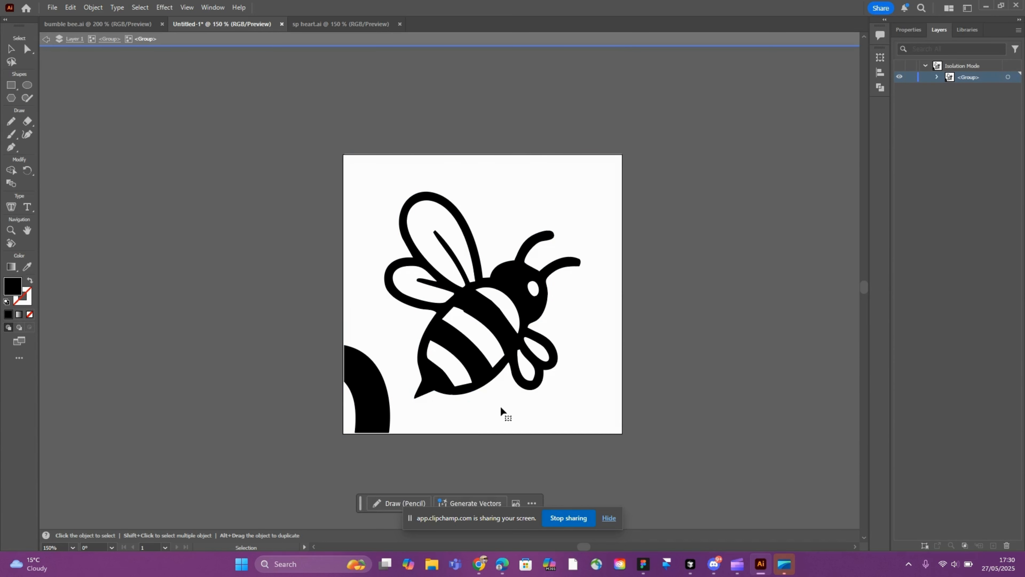
{"action": "left_click", "coordinate": [384, 383]}
{"action": "key", "text": "Delete"}
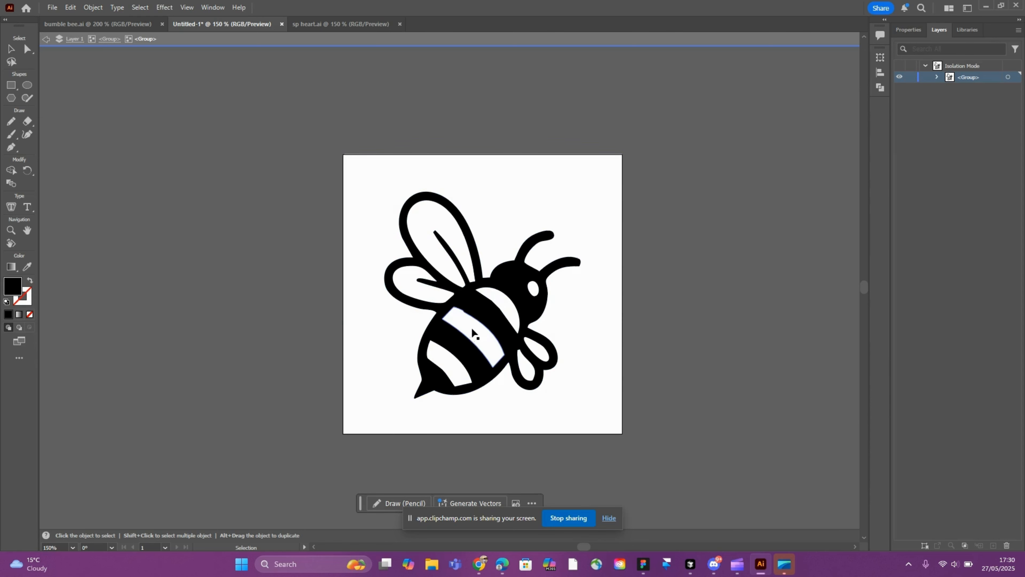
Step: Recolour the bee's middle white stripe, trying blue, red and yellow swatches before applying orange
{"action": "left_click", "coordinate": [477, 336]}
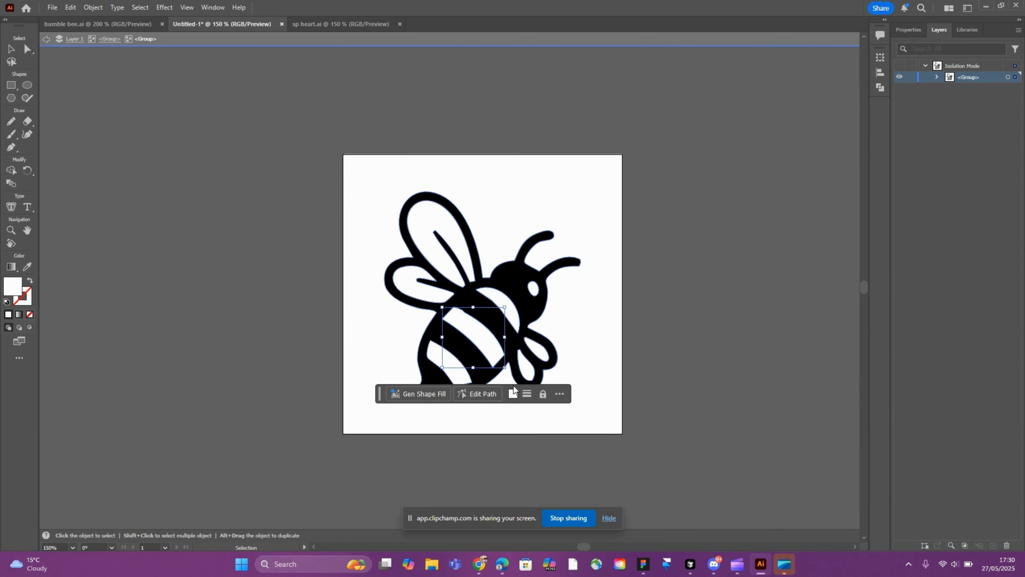
{"action": "left_click", "coordinate": [513, 394]}
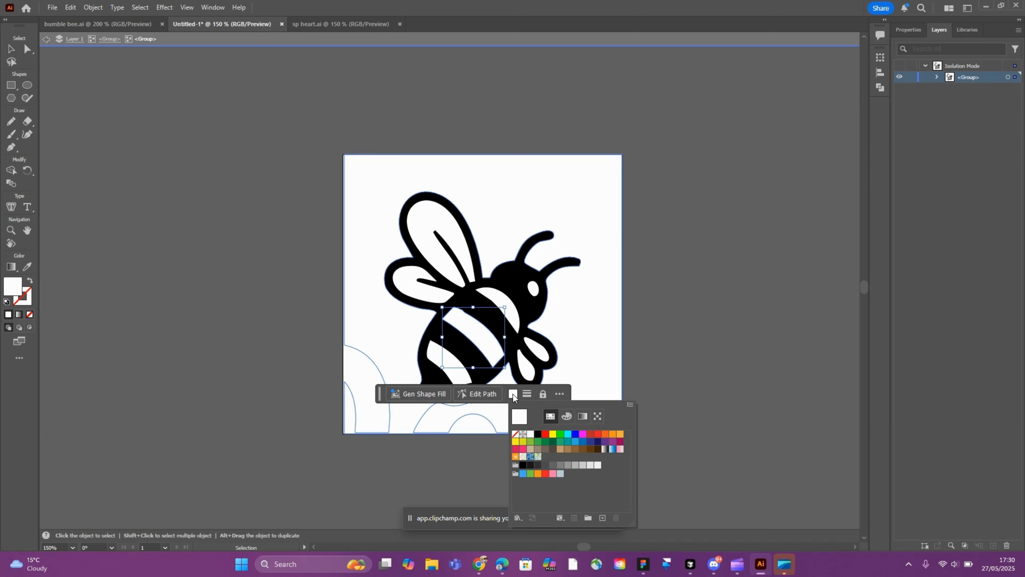
{"action": "left_click", "coordinate": [516, 441]}
{"action": "left_click", "coordinate": [577, 435]}
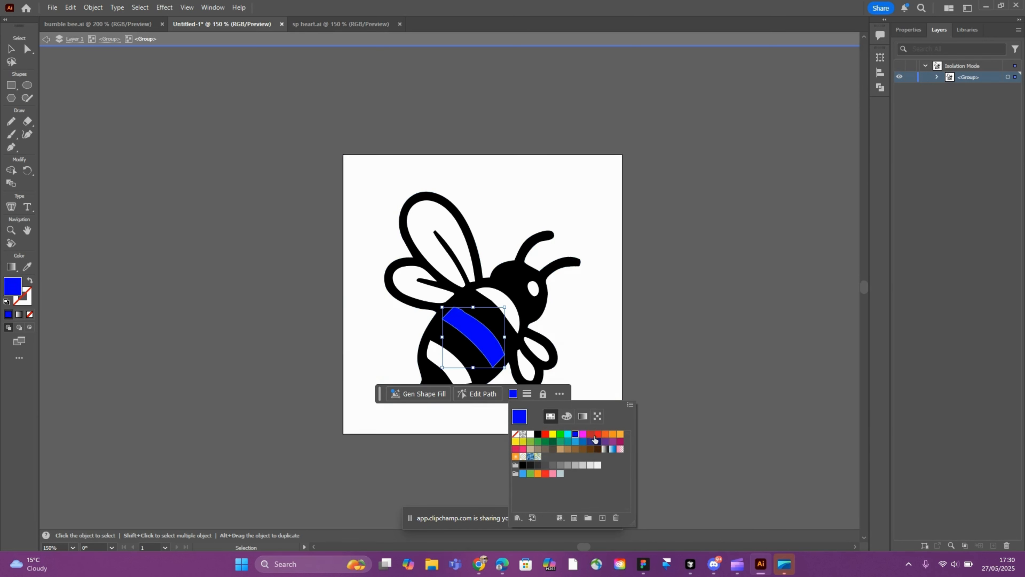
{"action": "left_click", "coordinate": [598, 434]}
{"action": "left_click", "coordinate": [516, 441]}
{"action": "left_click", "coordinate": [523, 442]}
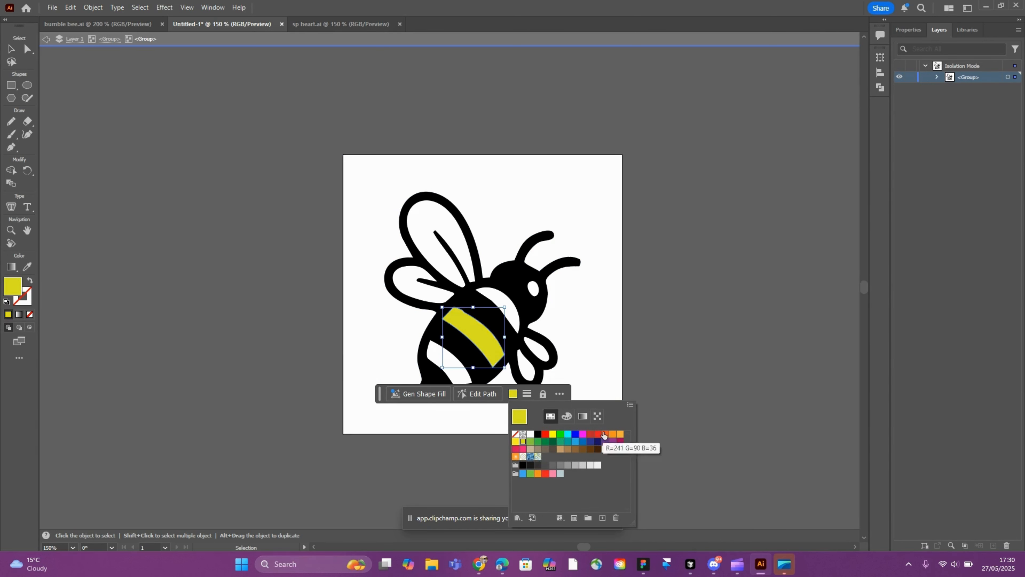
{"action": "left_click", "coordinate": [621, 434]}
Step: Switch to Figma and add the text "O" on the canvas below the SPO Logo FINAL frame
{"action": "key", "text": "alt+Tab"}
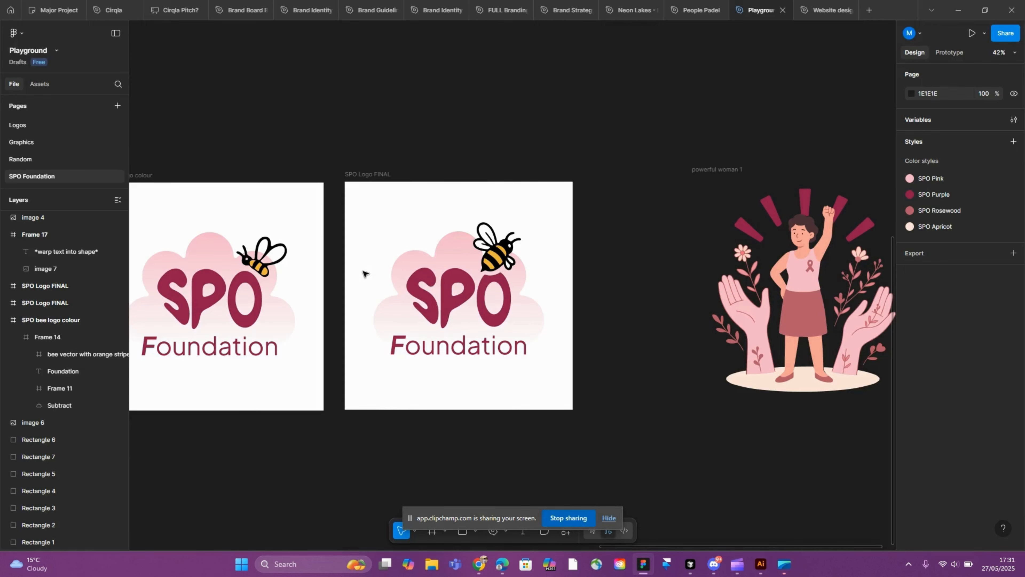
{"action": "left_click_drag", "start_coordinate": [619, 335], "coordinate": [556, 276]}
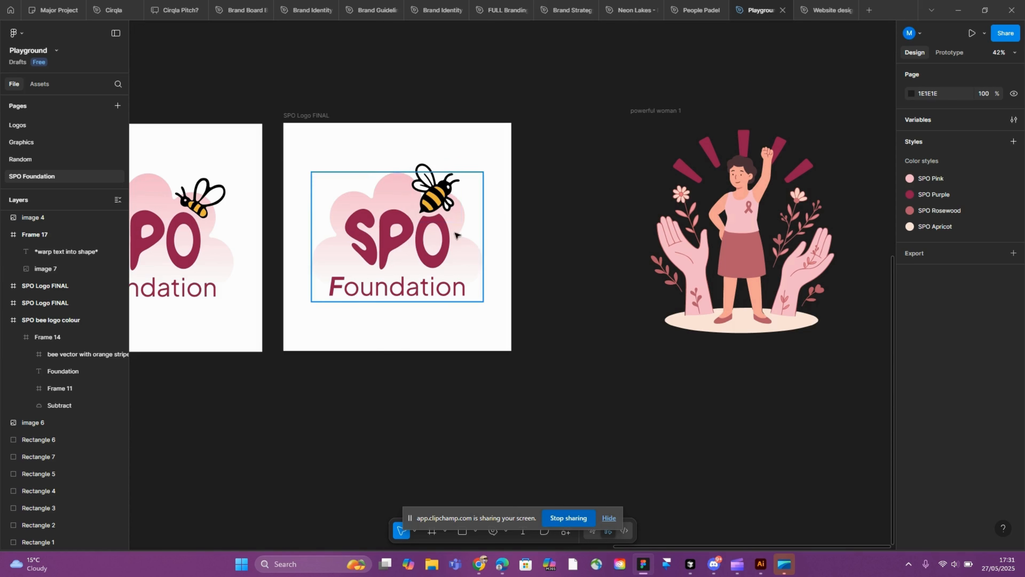
{"action": "key", "text": "t"}
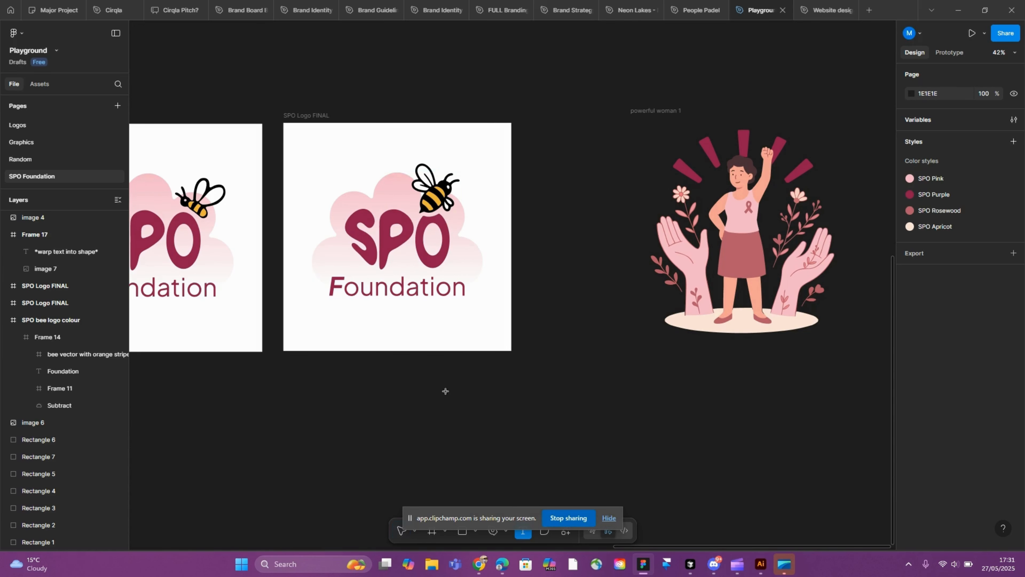
{"action": "left_click", "coordinate": [489, 408]}
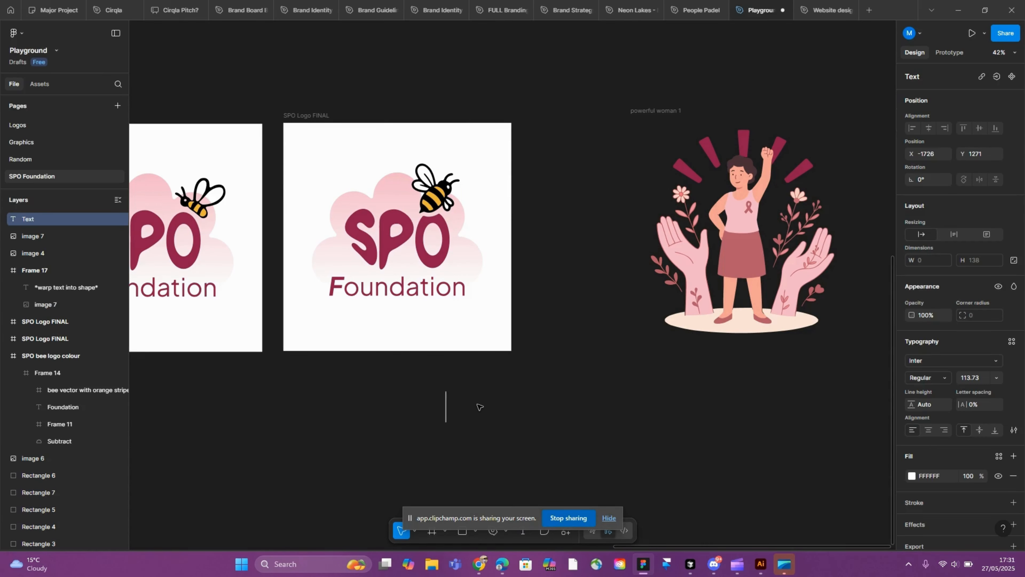
{"action": "type", "text": "O"}
{"action": "key", "text": "Escape"}
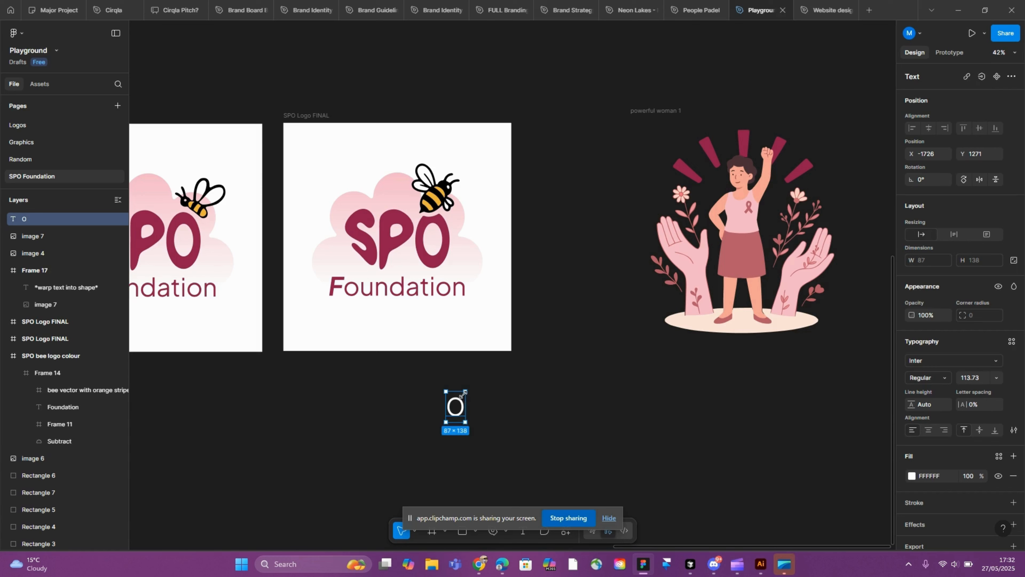
Step: Scale the letter O up to about 444 × 704 and set its font weight to Black
{"action": "key", "text": "k"}
{"action": "left_click_drag", "start_coordinate": [465, 389], "coordinate": [592, 386]}
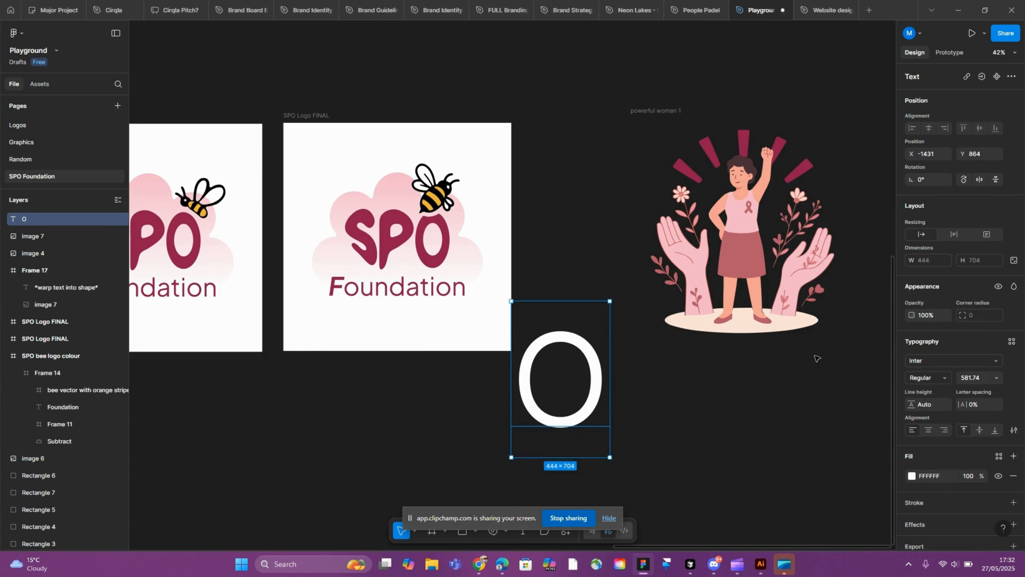
{"action": "left_click", "coordinate": [945, 380]}
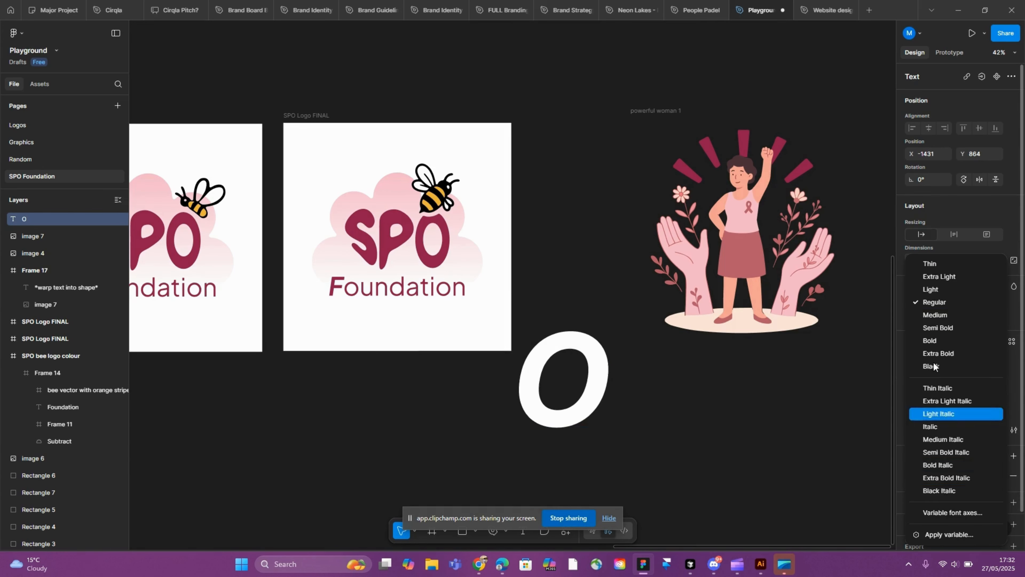
{"action": "left_click", "coordinate": [934, 366]}
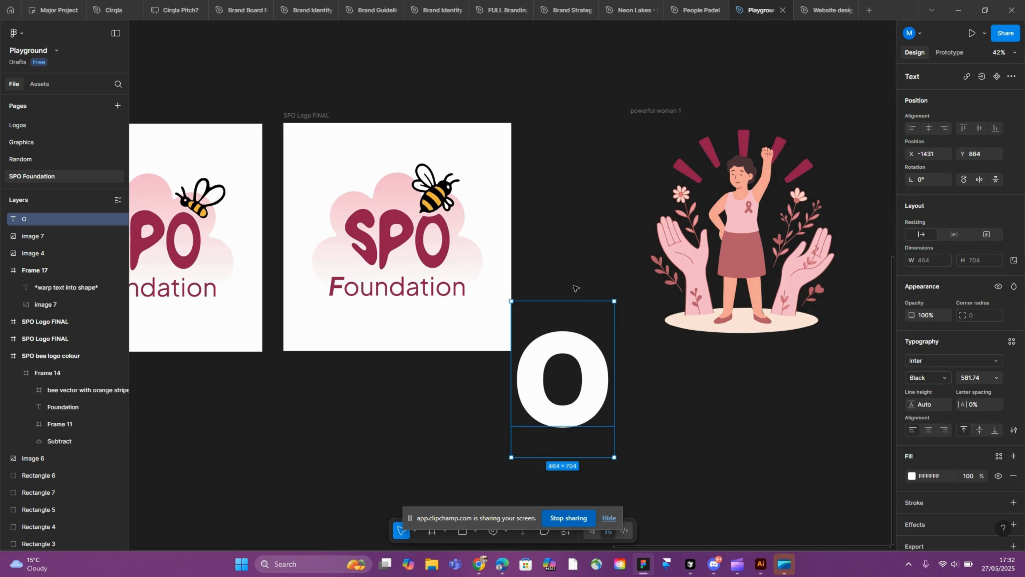
Step: Convert the large letter O to a vector shape with Outline stroke
{"action": "right_click", "coordinate": [567, 339]}
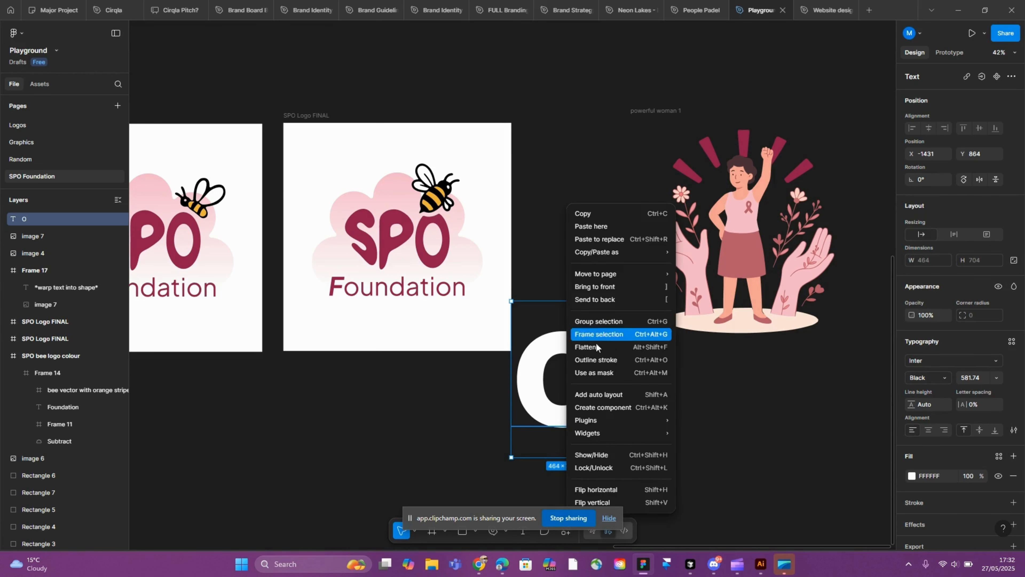
{"action": "left_click", "coordinate": [607, 361]}
{"action": "left_click", "coordinate": [586, 291]}
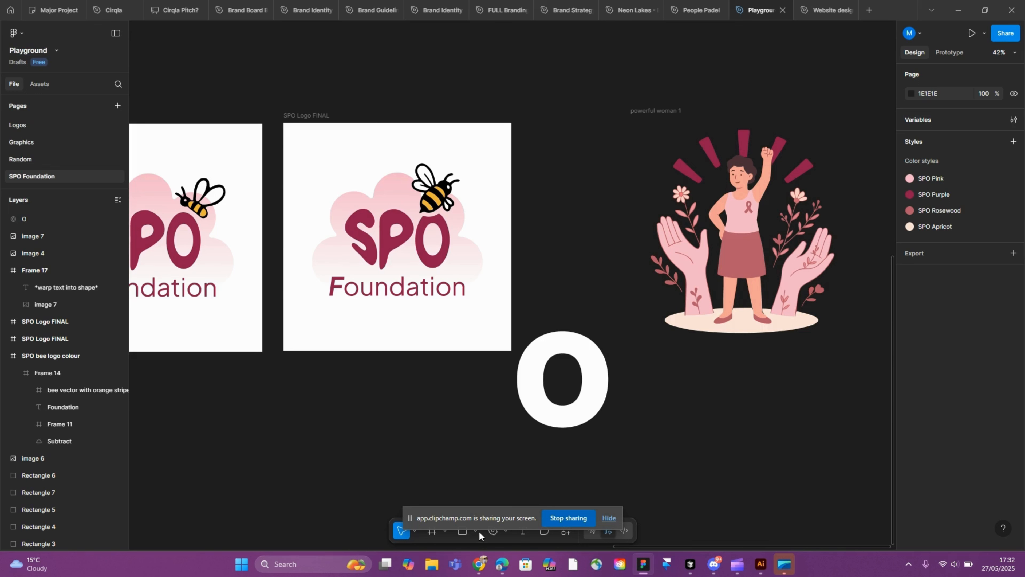
Step: Hide the screen-sharing bar and draw a tilted ellipse overlapping the upper edge of the O
{"action": "left_click", "coordinate": [609, 518]}
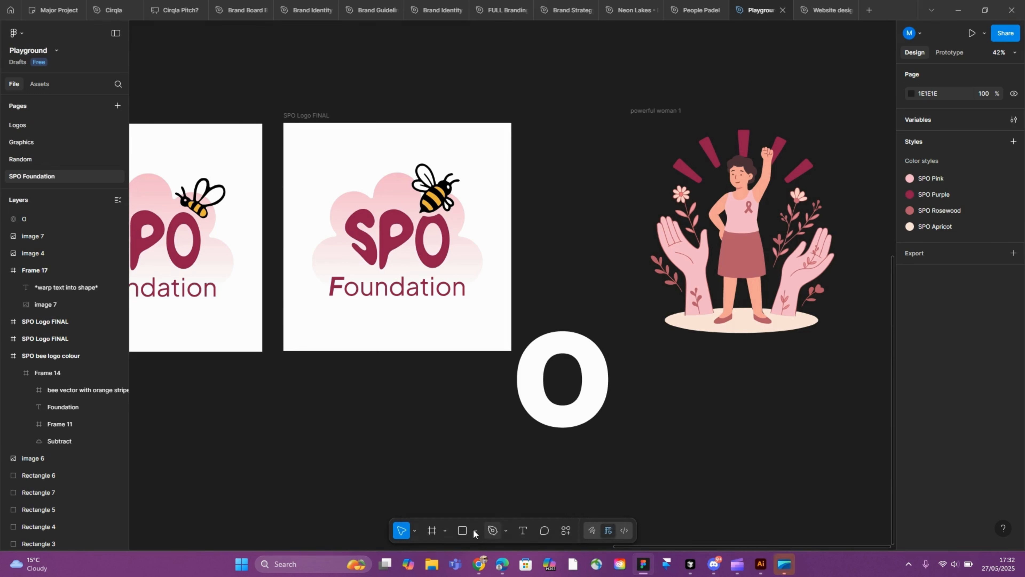
{"action": "left_click", "coordinate": [476, 532]}
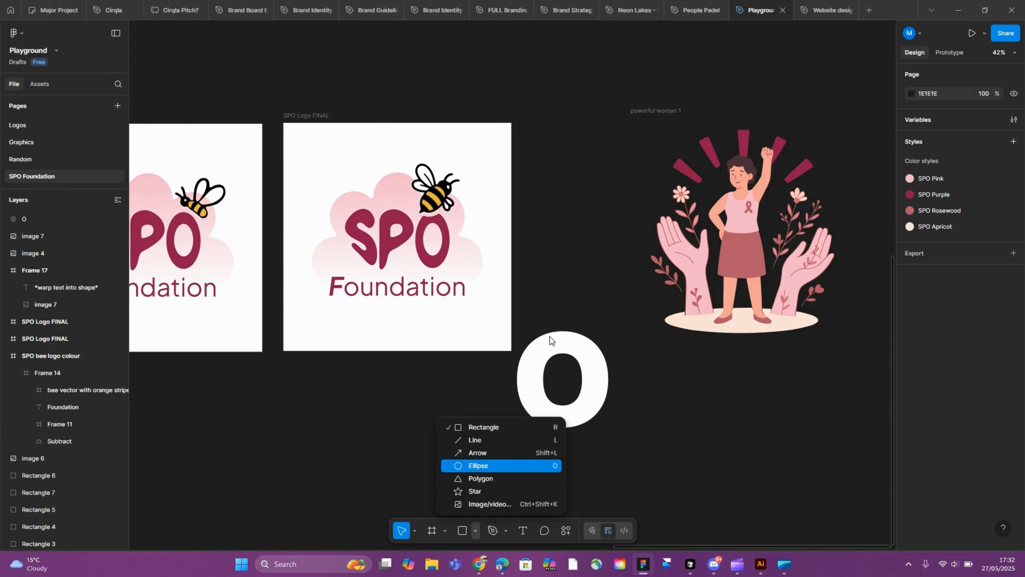
{"action": "left_click", "coordinate": [501, 466]}
{"action": "mouse_move", "coordinate": [540, 339]}
{"action": "left_mouse_down"}
{"action": "mouse_move", "coordinate": [602, 283]}
{"action": "mouse_move", "coordinate": [579, 316]}
{"action": "mouse_move", "coordinate": [599, 307]}
{"action": "mouse_move", "coordinate": [525, 339]}
{"action": "mouse_move", "coordinate": [552, 323]}
{"action": "left_mouse_up"}
Step: Subtract the ellipse from the O shape to cut a curved notch in its upper edge
{"action": "left_click", "coordinate": [595, 341], "text": "shift"}
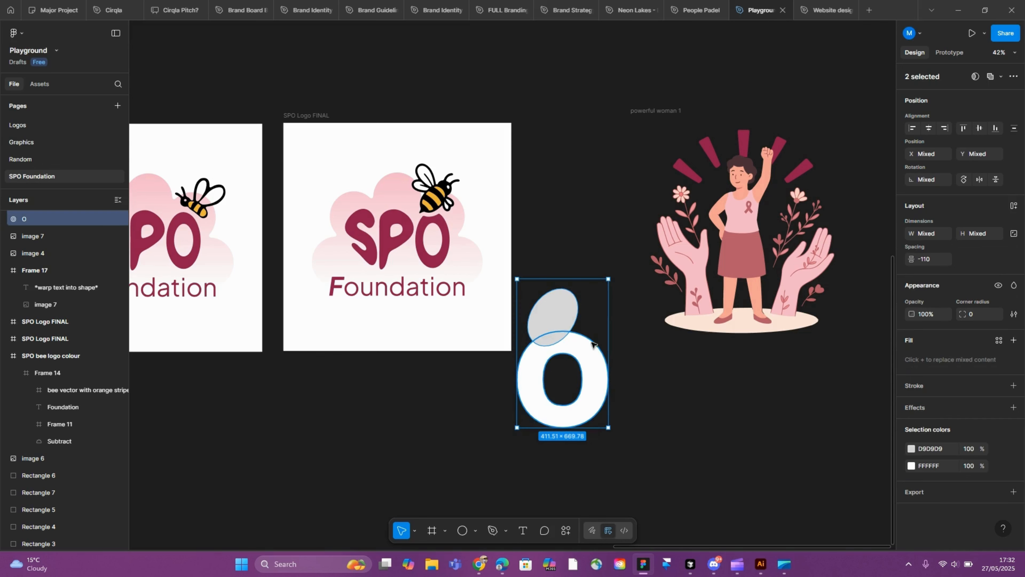
{"action": "left_click", "coordinate": [1001, 76]}
{"action": "left_click", "coordinate": [977, 109]}
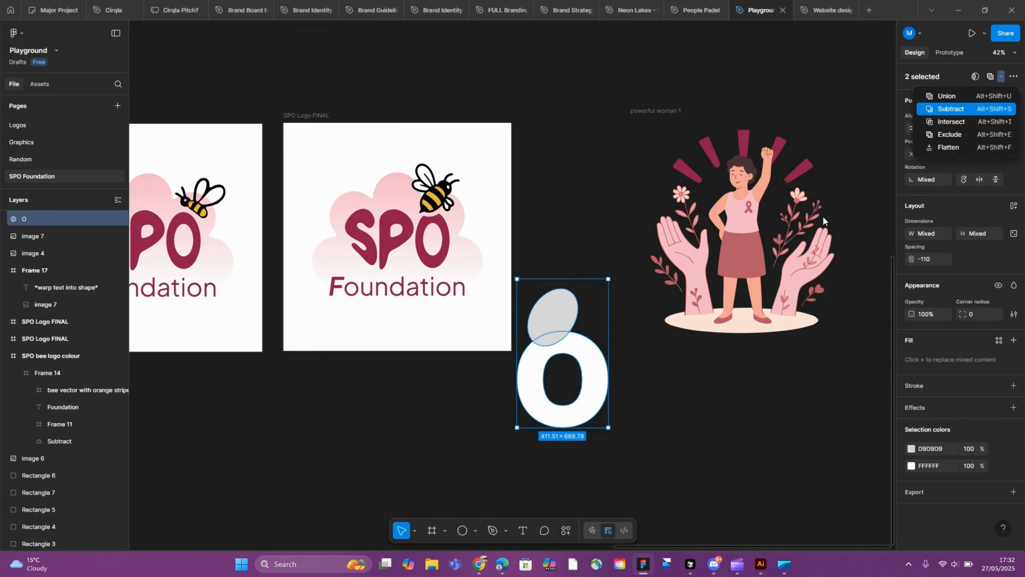
{"action": "left_click", "coordinate": [555, 373]}
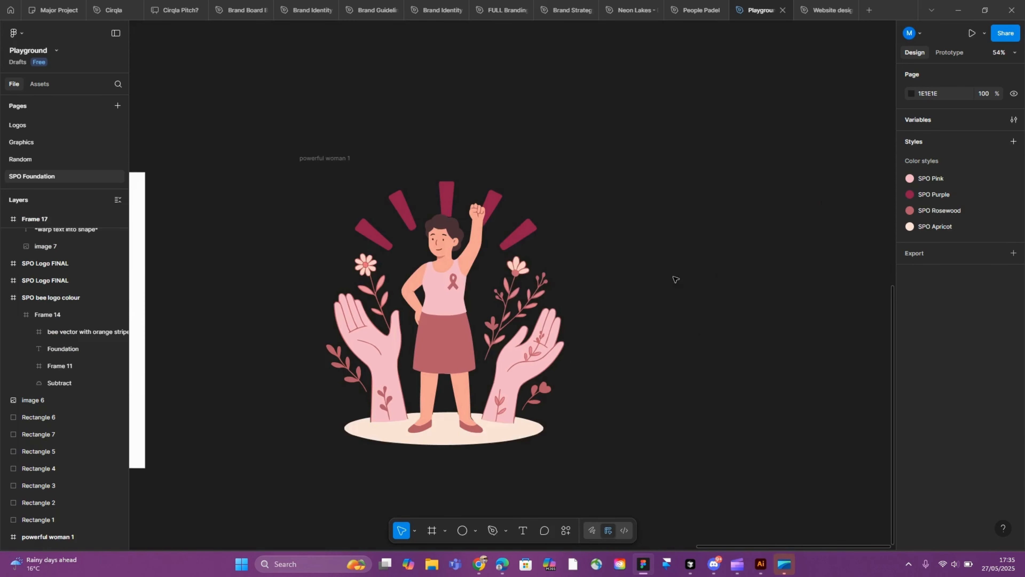
Step: Examine the powerful woman 1 illustration beside the final logo and view the Vectorizer site in the browser
{"action": "scroll", "coordinate": [712, 259], "scroll_direction": "left", "scroll_amount": 2}
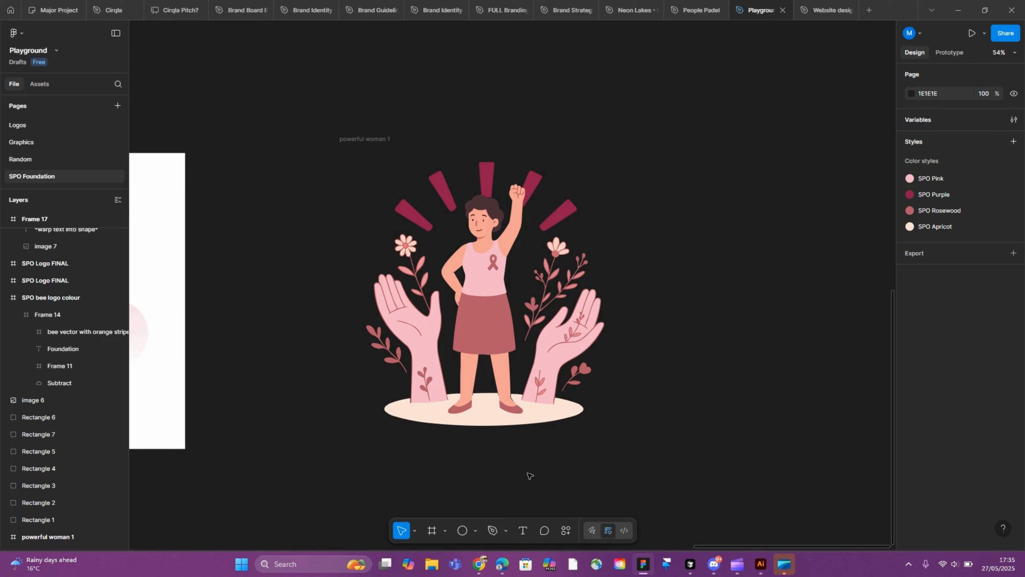
{"action": "scroll", "coordinate": [318, 358], "scroll_direction": "left", "scroll_amount": 5}
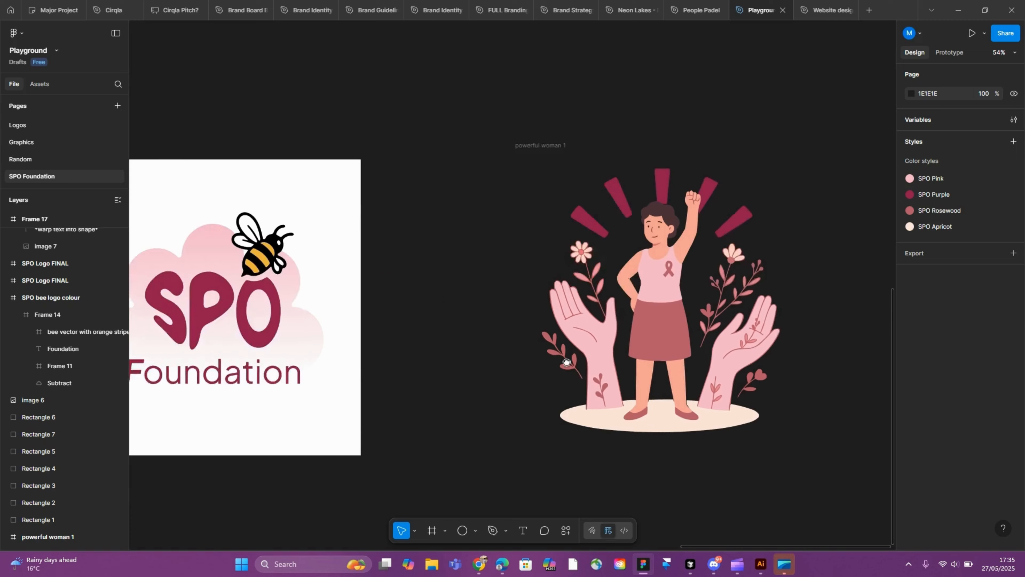
{"action": "scroll", "coordinate": [332, 311], "scroll_direction": "right", "scroll_amount": 5}
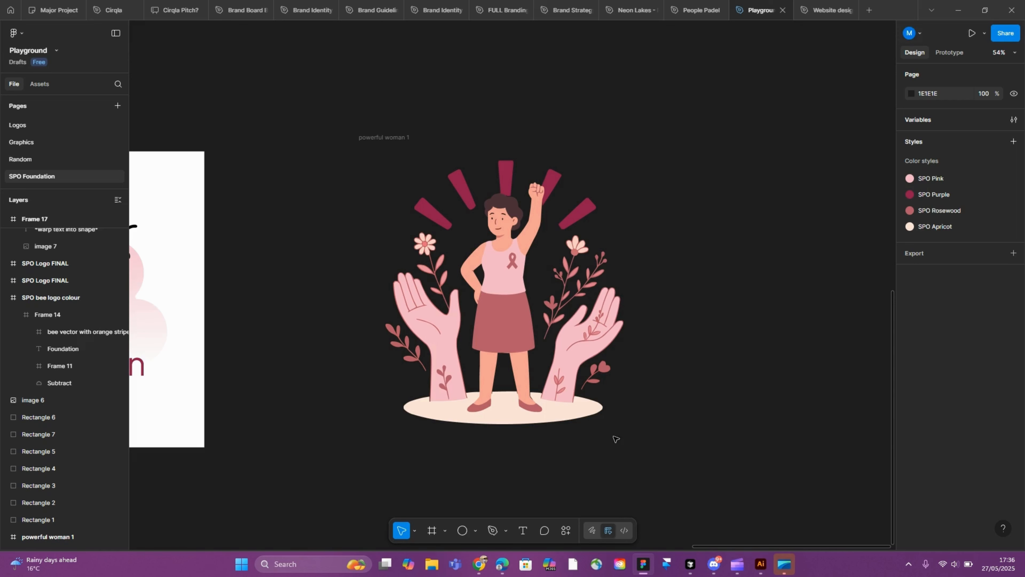
{"action": "left_click", "coordinate": [503, 563]}
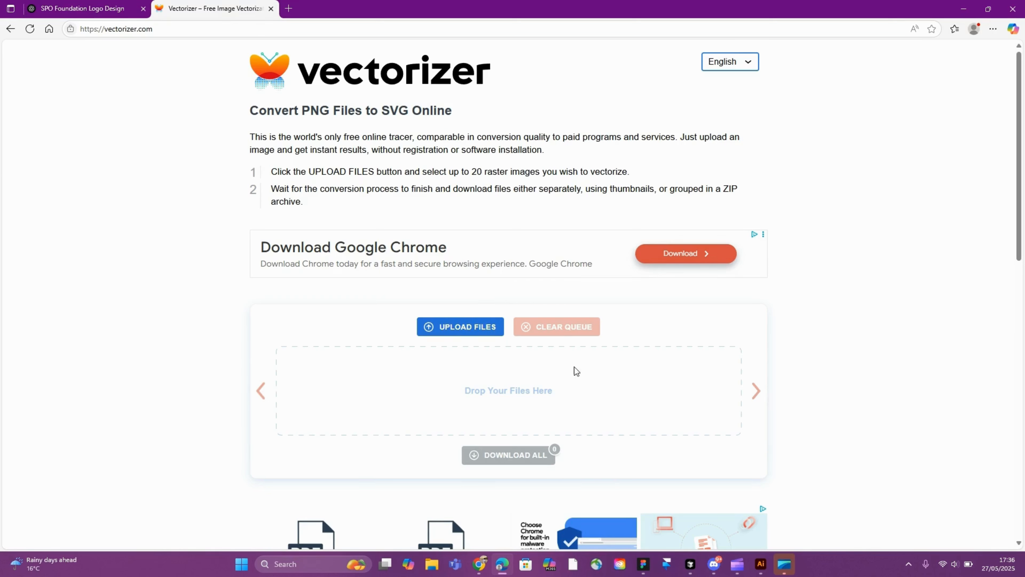
Step: Switch back to Figma and change the woman's skirt from the SPO Rosewood style to a custom dark blue fill
{"action": "left_click", "coordinate": [642, 566]}
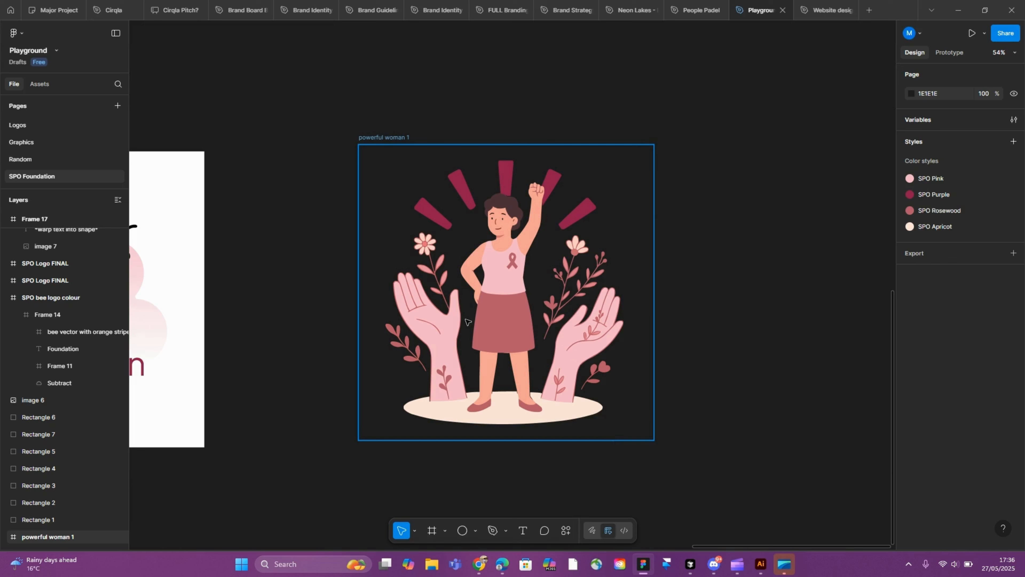
{"action": "left_click", "coordinate": [506, 309]}
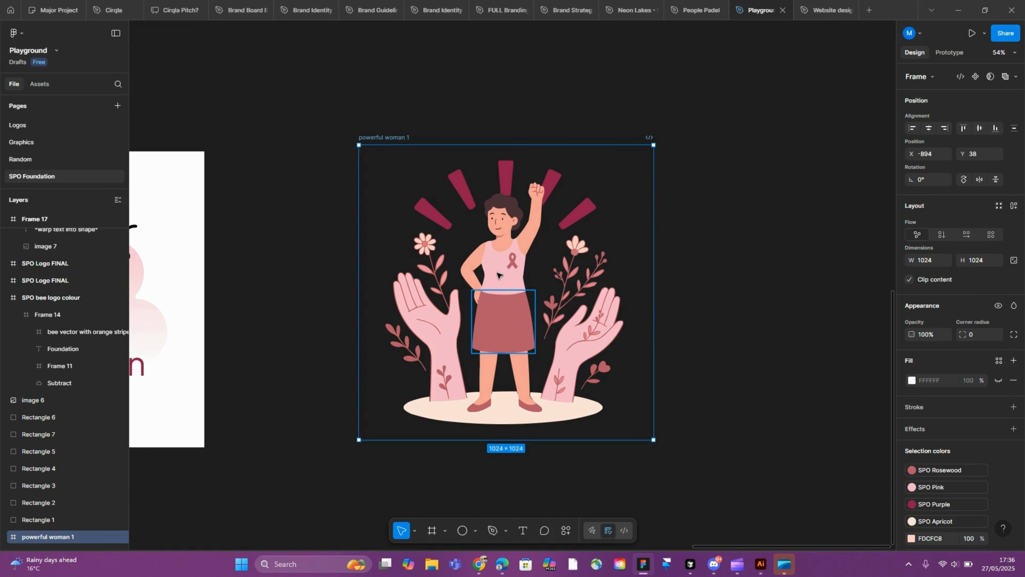
{"action": "left_click", "coordinate": [503, 292]}
{"action": "left_click", "coordinate": [924, 404]}
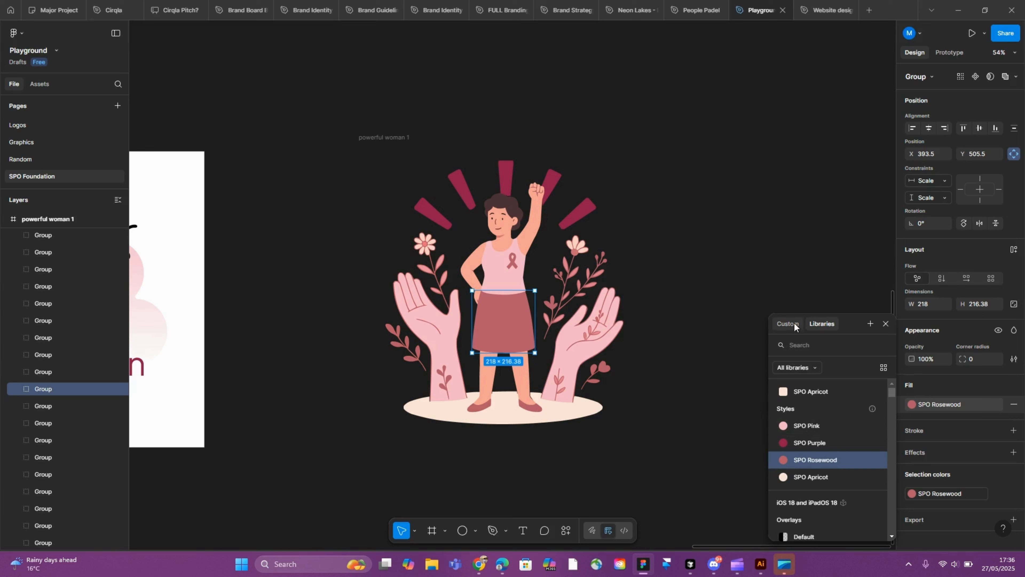
{"action": "left_click", "coordinate": [788, 324]}
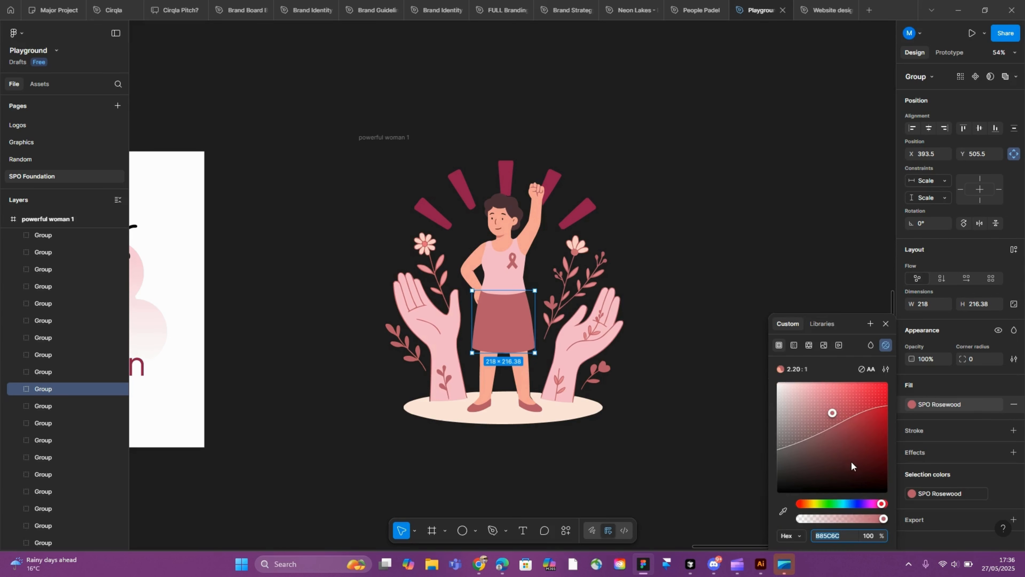
{"action": "left_click", "coordinate": [848, 505]}
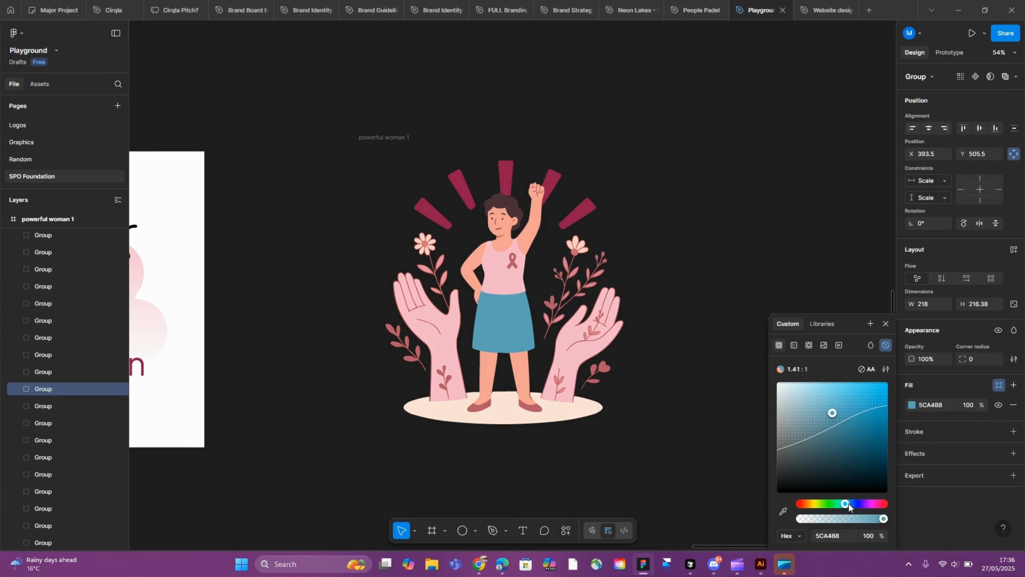
{"action": "left_click", "coordinate": [861, 427]}
{"action": "left_click", "coordinate": [701, 262]}
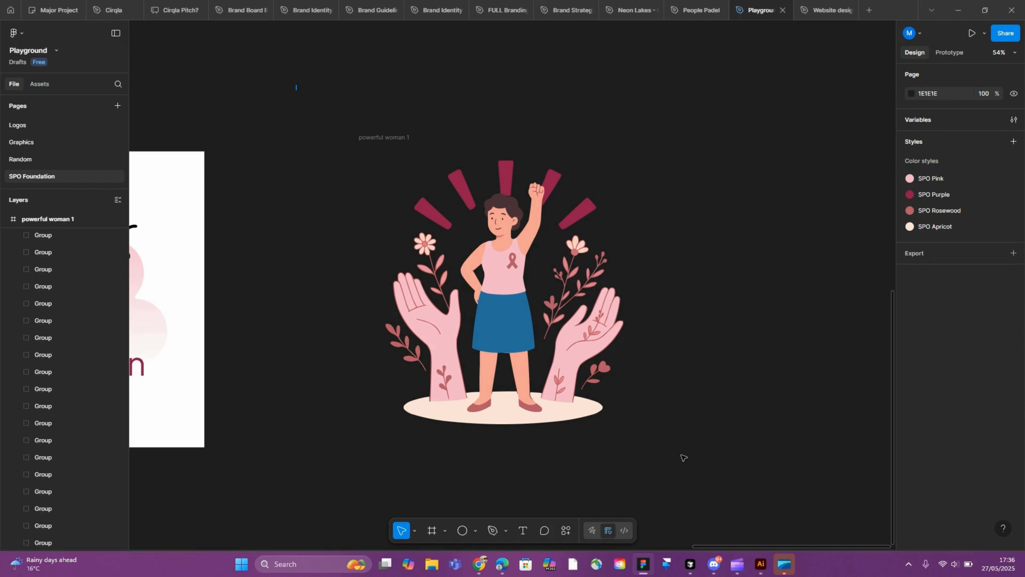
{"action": "left_click_drag", "start_coordinate": [296, 86], "coordinate": [738, 469]}
{"action": "left_click", "coordinate": [712, 364]}
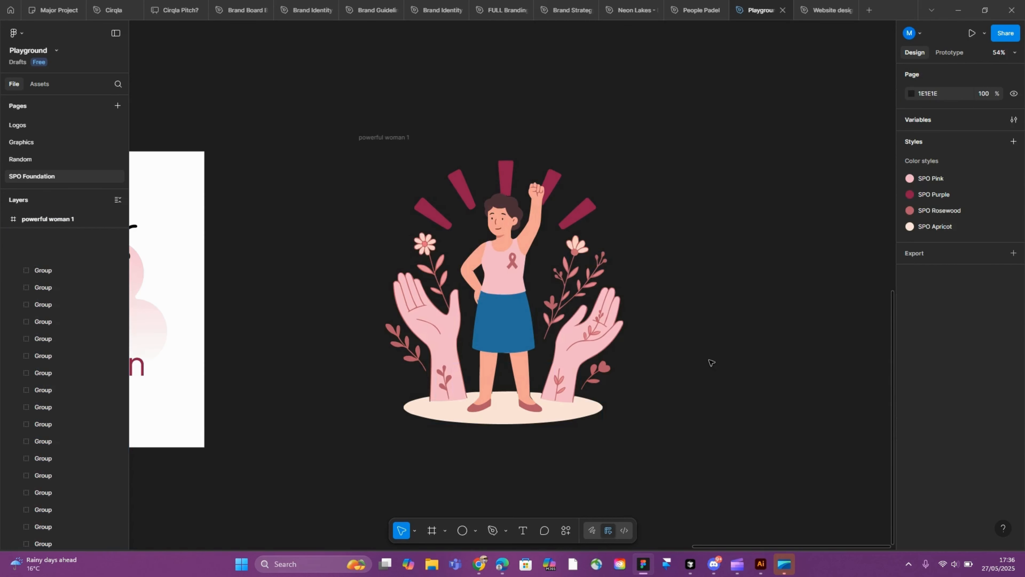